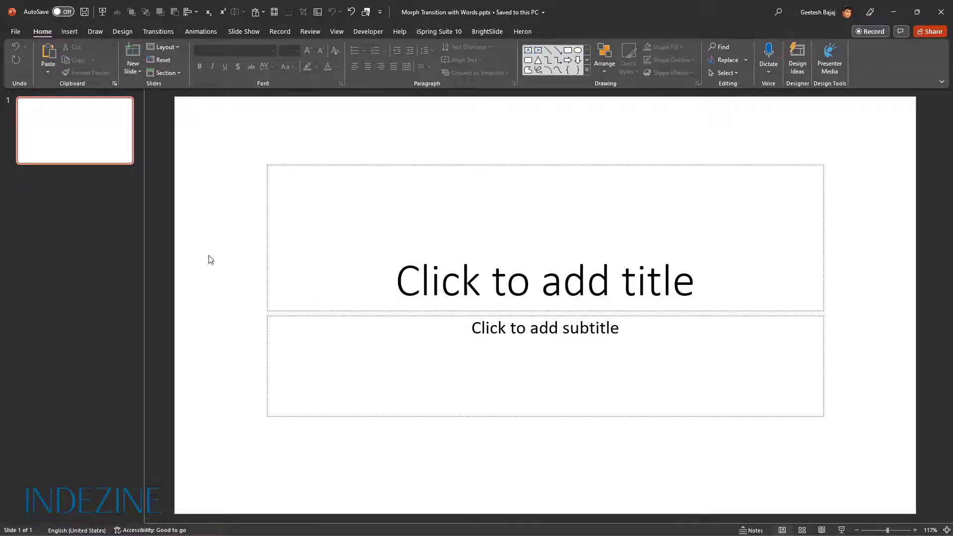
Apply the Title Only layout and insert the stock photo of a woman feeding horses, found by searching 'horse'
{"action": "left_click", "coordinate": [165, 49]}
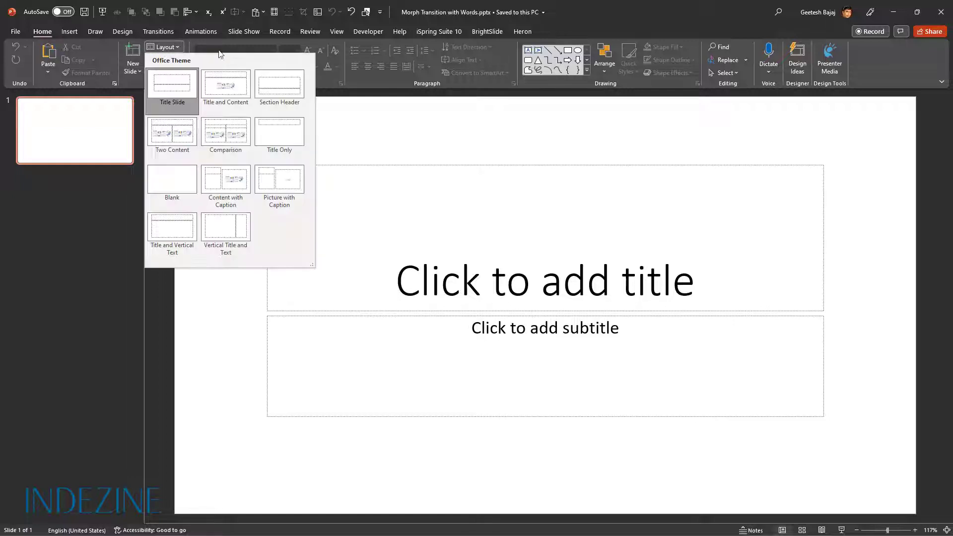
{"action": "left_click", "coordinate": [289, 139]}
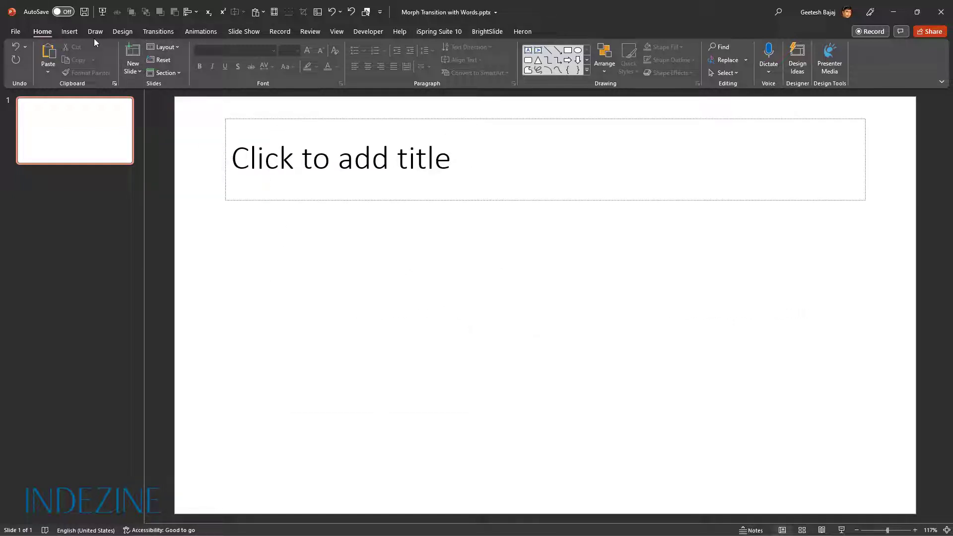
{"action": "left_click", "coordinate": [70, 33]}
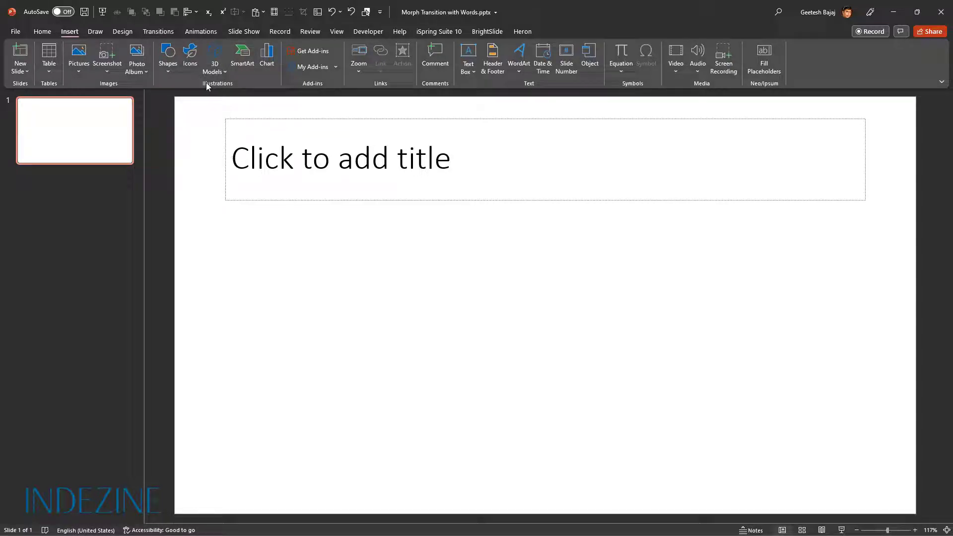
{"action": "left_click", "coordinate": [78, 69]}
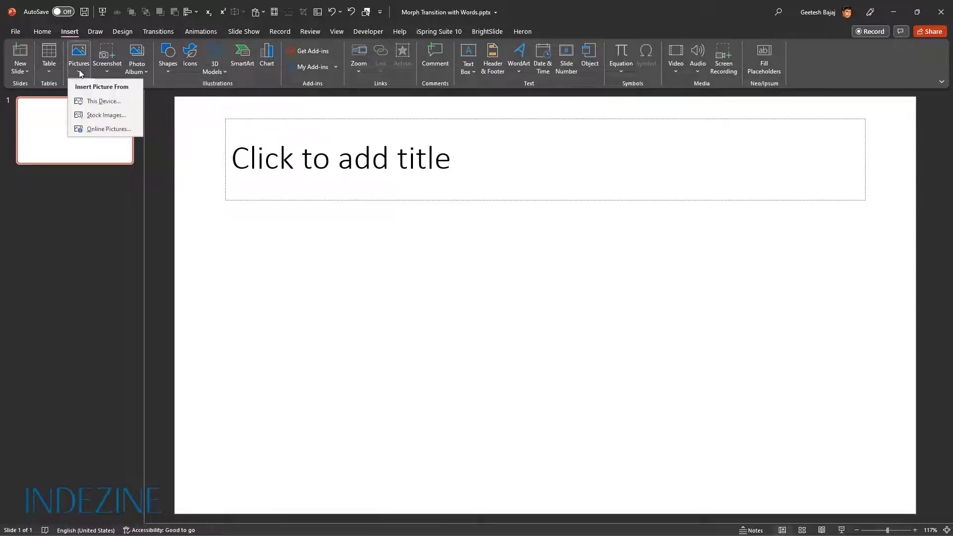
{"action": "left_click", "coordinate": [123, 117]}
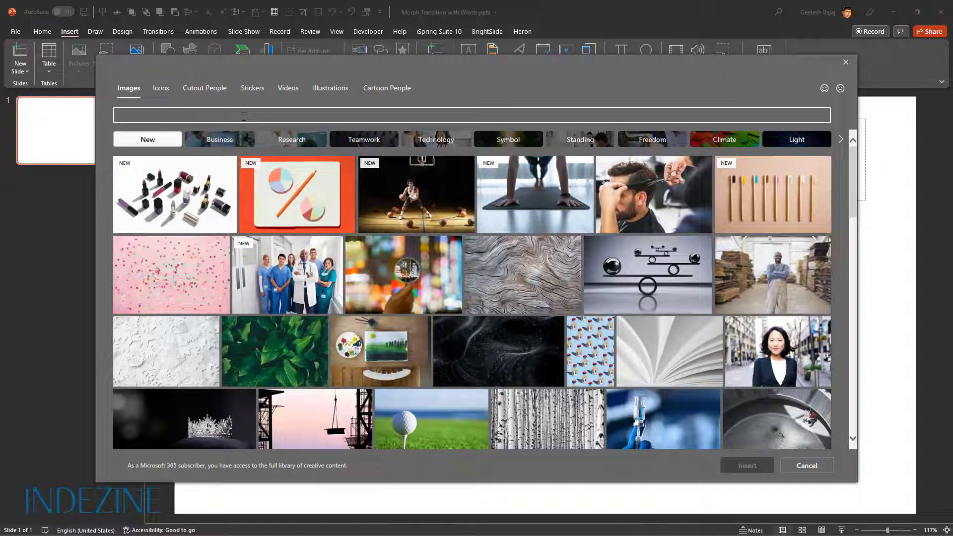
{"action": "type", "text": "horse"}
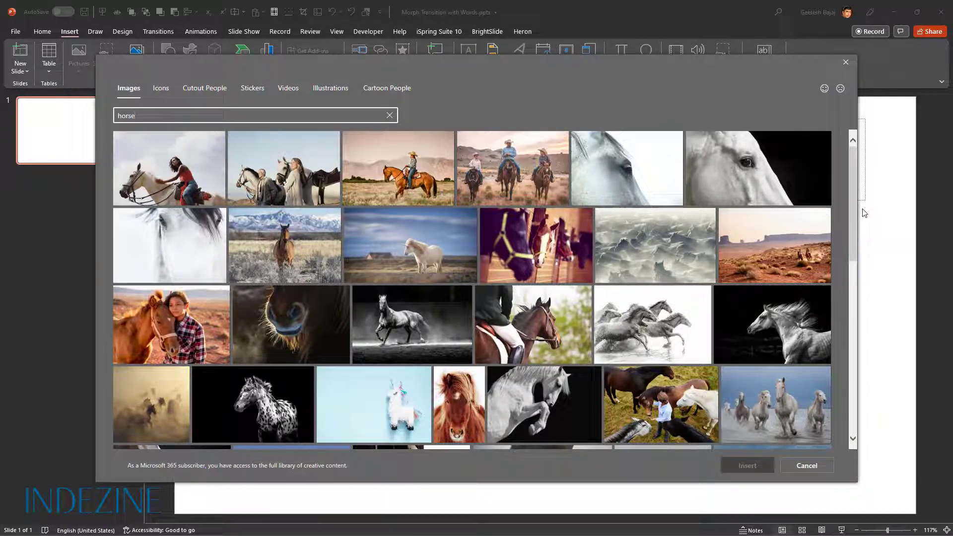
{"action": "left_click", "coordinate": [656, 390]}
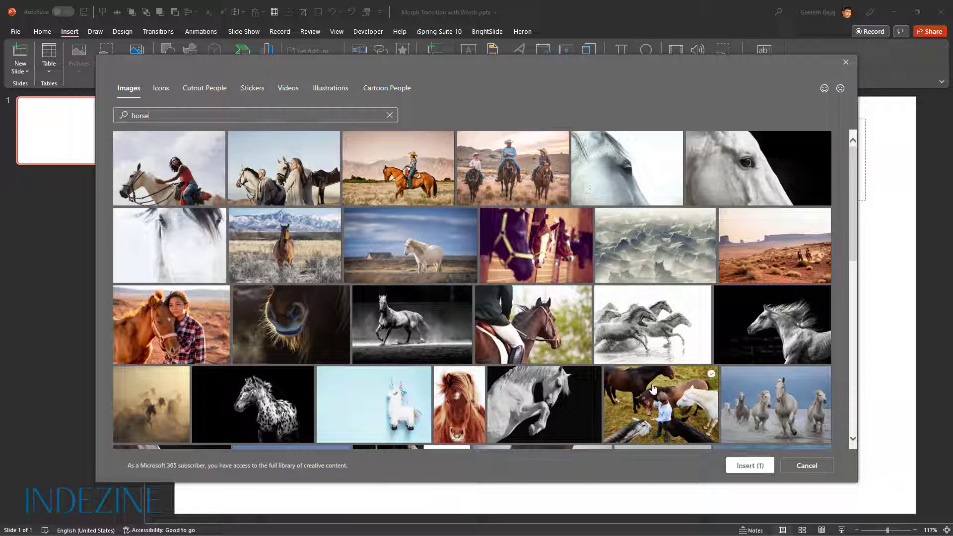
{"action": "left_click", "coordinate": [748, 467]}
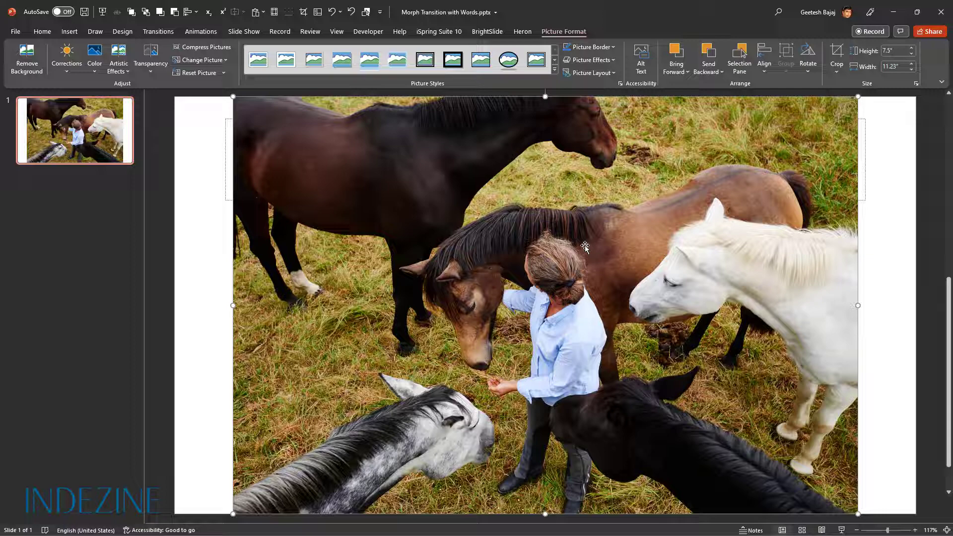
Open Designer's Design Ideas for the horse photo slide and scroll through the suggestions
{"action": "left_click", "coordinate": [42, 33]}
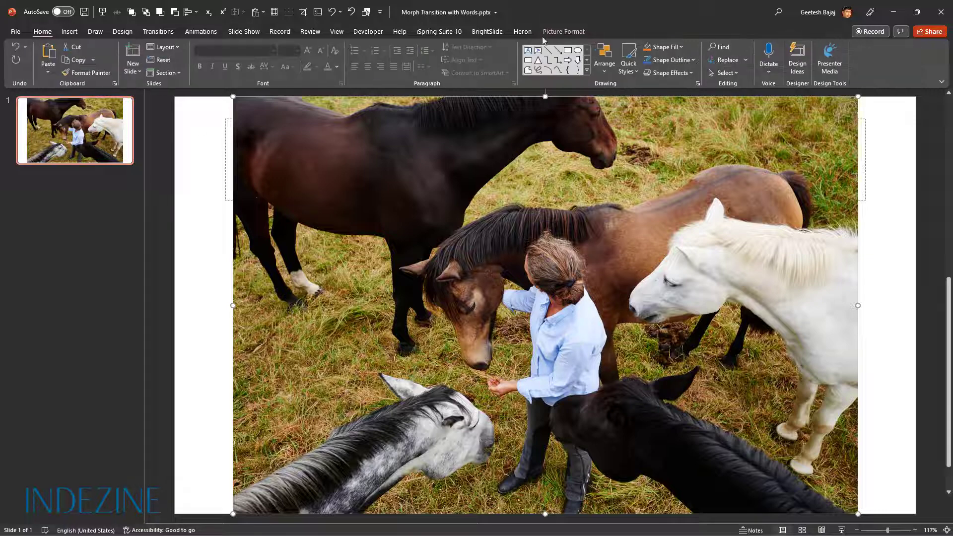
{"action": "left_click", "coordinate": [794, 59]}
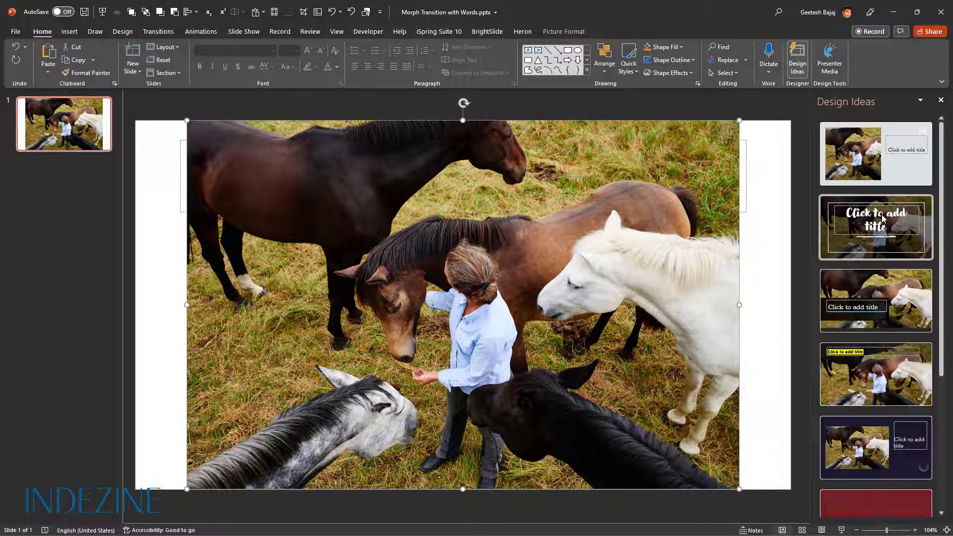
{"action": "scroll", "coordinate": [902, 209], "scroll_direction": "down", "scroll_amount": 1}
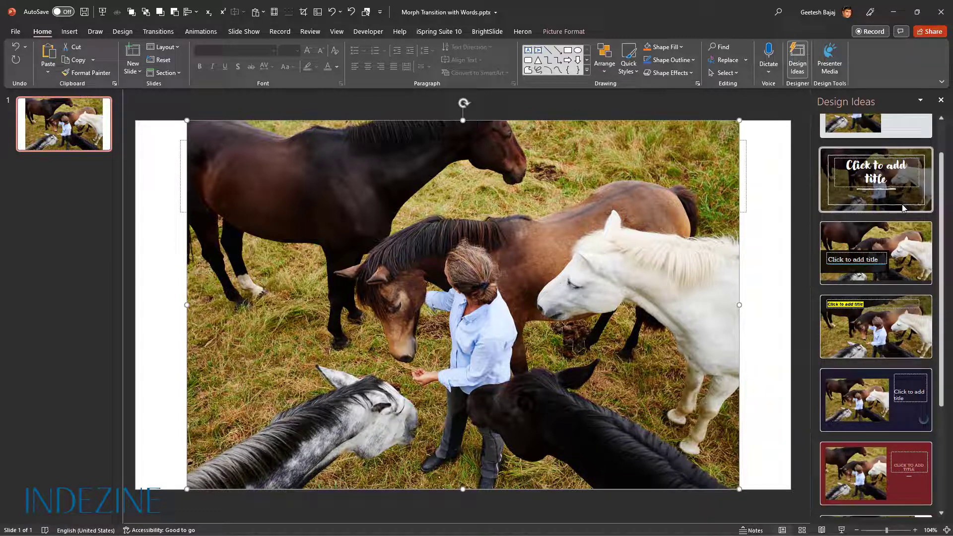
{"action": "scroll", "coordinate": [903, 208], "scroll_direction": "down", "scroll_amount": 3}
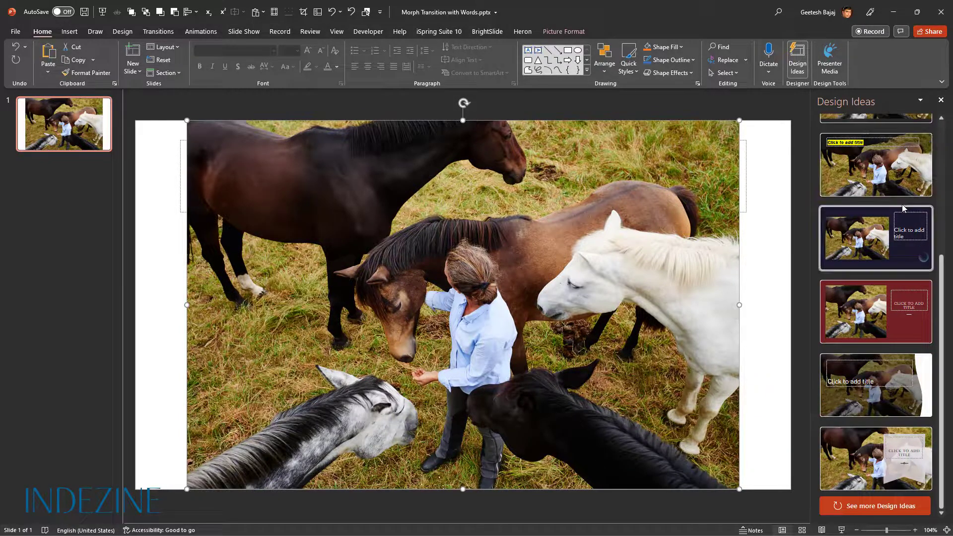
{"action": "scroll", "coordinate": [903, 208], "scroll_direction": "up", "scroll_amount": 4}
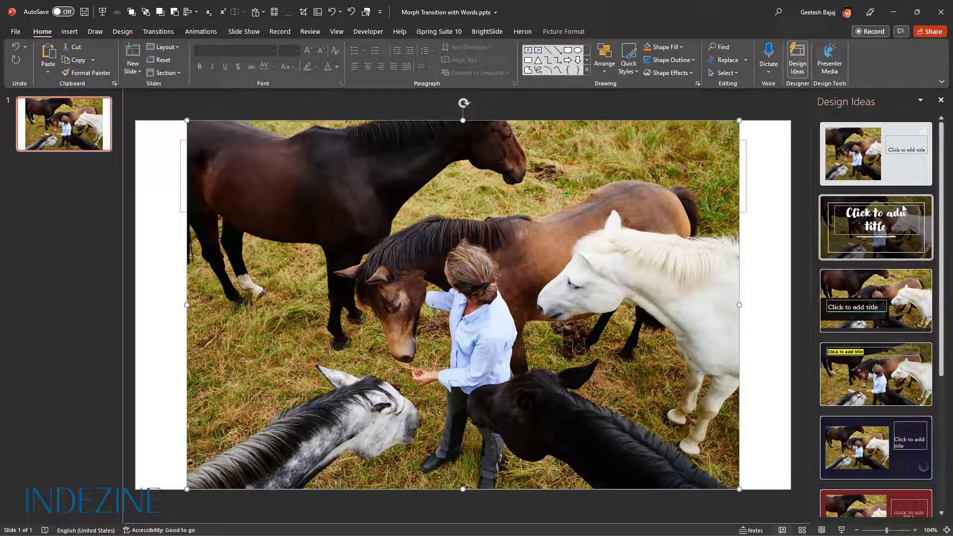
{"action": "scroll", "coordinate": [902, 208], "scroll_direction": "down", "scroll_amount": 4}
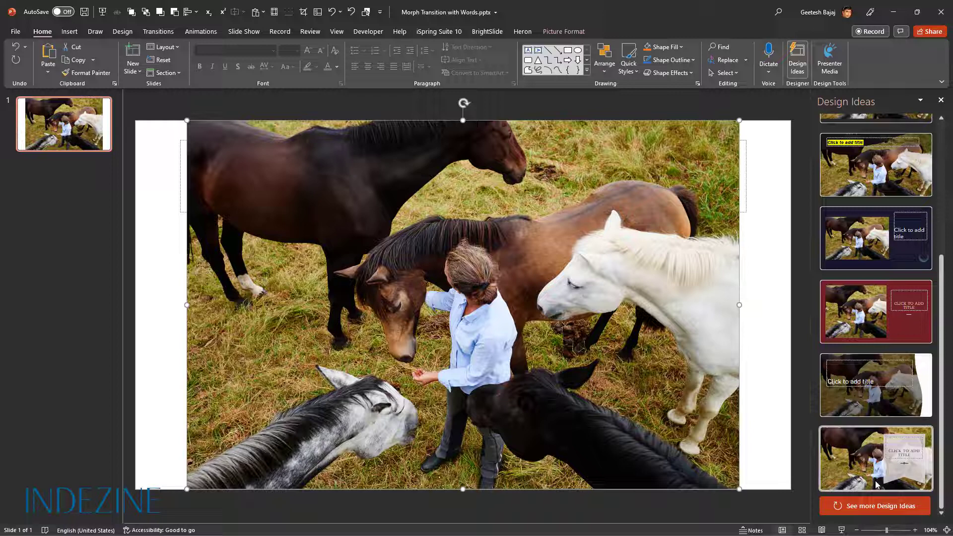
Load more design ideas and browse the extended list of suggestions
{"action": "left_click", "coordinate": [871, 506]}
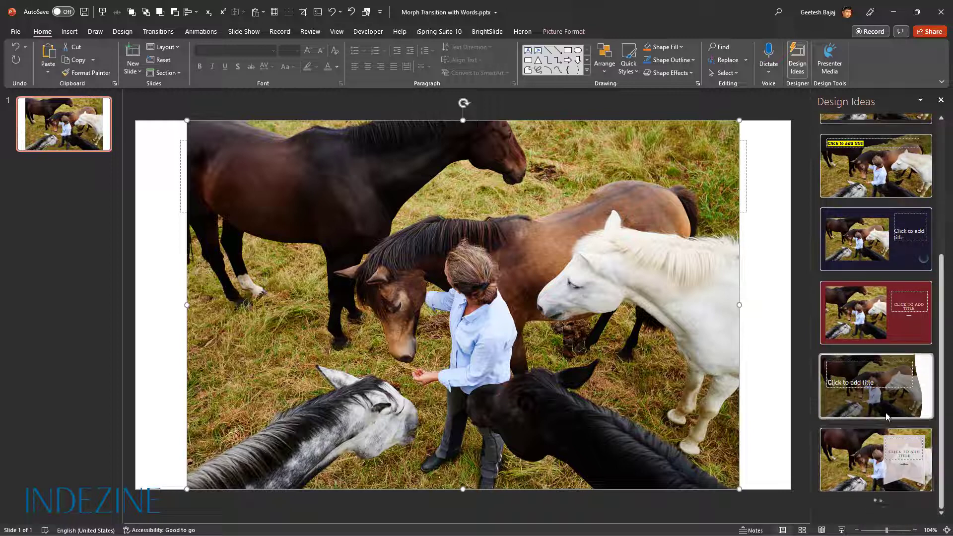
{"action": "scroll", "coordinate": [886, 417], "scroll_direction": "down", "scroll_amount": 3}
{"action": "scroll", "coordinate": [886, 415], "scroll_direction": "down", "scroll_amount": 6}
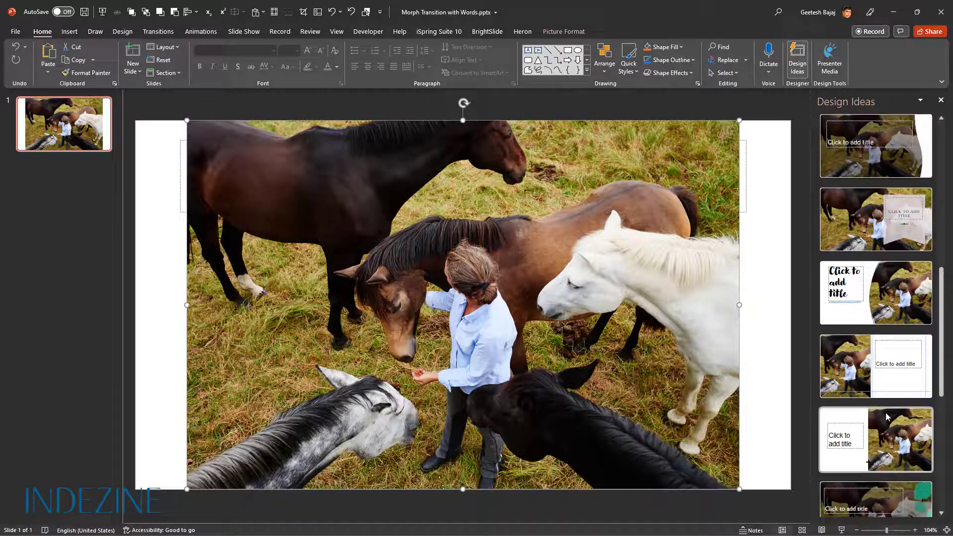
{"action": "scroll", "coordinate": [886, 416], "scroll_direction": "down", "scroll_amount": 2}
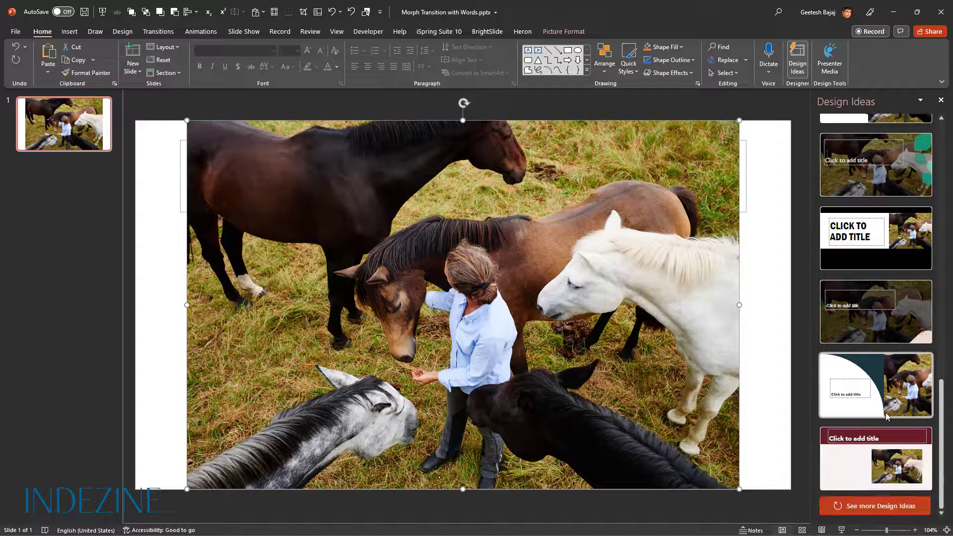
{"action": "scroll", "coordinate": [868, 276], "scroll_direction": "up", "scroll_amount": 5}
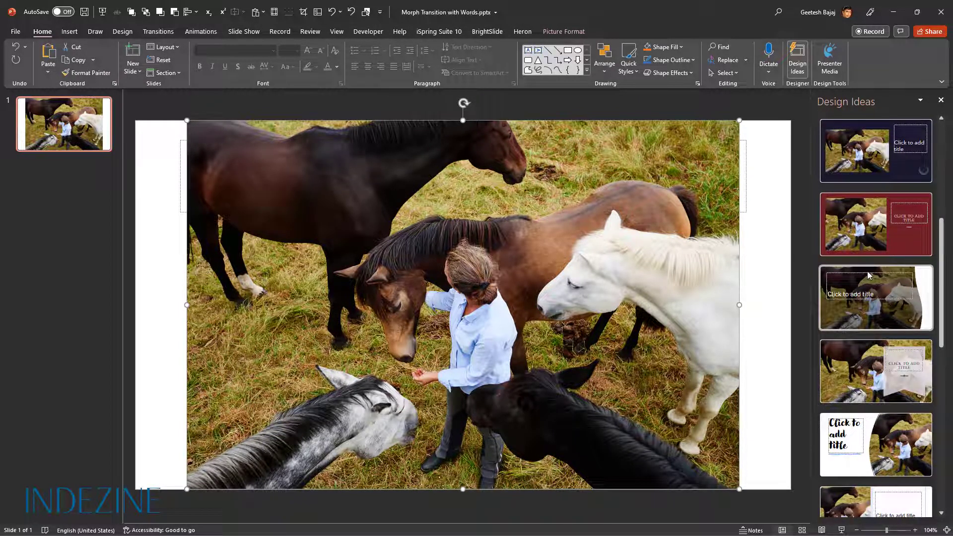
{"action": "scroll", "coordinate": [866, 273], "scroll_direction": "up", "scroll_amount": 3}
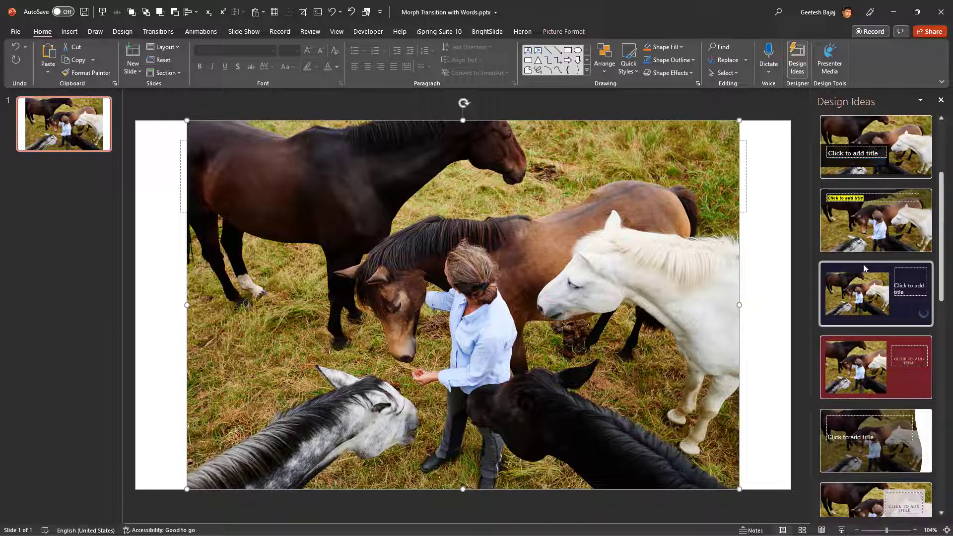
Apply the full-bleed photo design with yellow title and type 'The horse was in front of the man'
{"action": "left_click", "coordinate": [847, 240]}
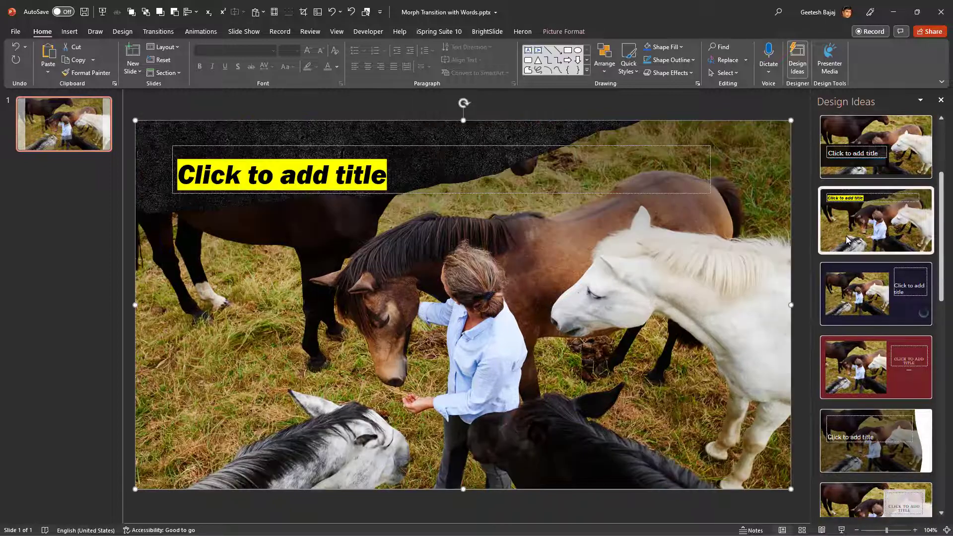
{"action": "left_click", "coordinate": [269, 185]}
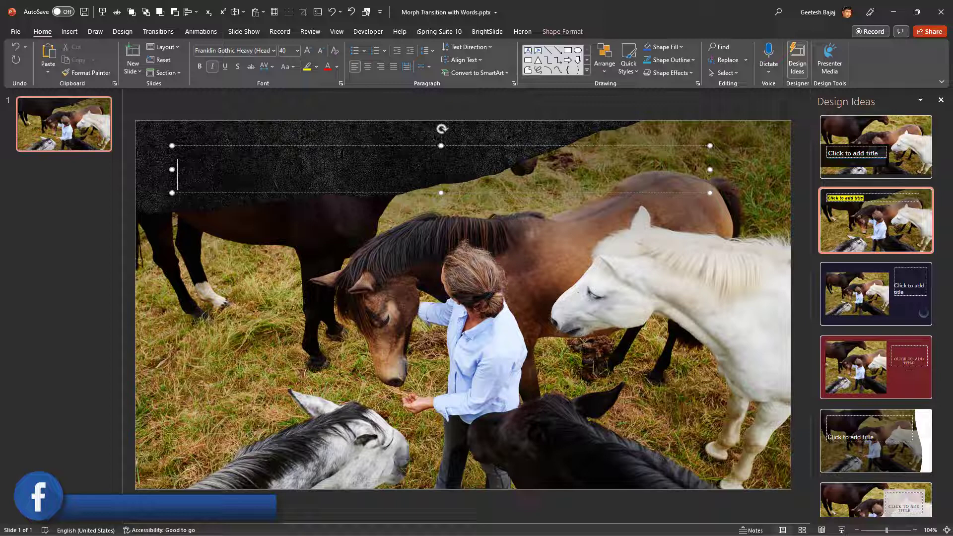
{"action": "type", "text": "Th"}
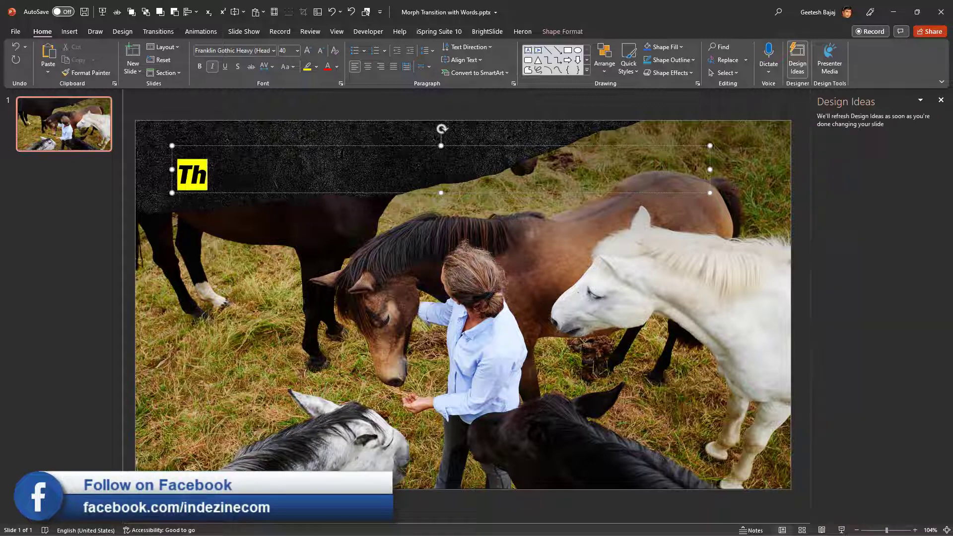
{"action": "type", "text": "e horse "}
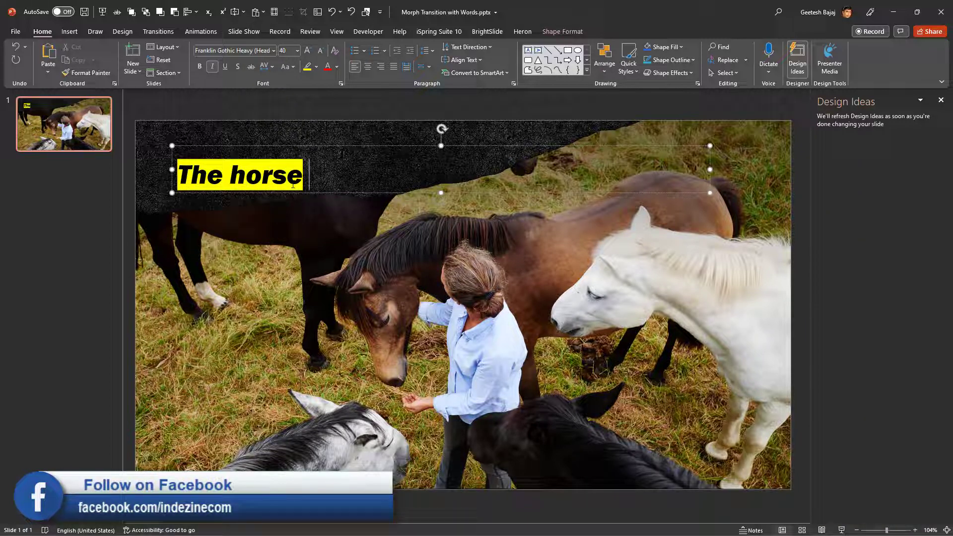
{"action": "type", "text": "was in front of"}
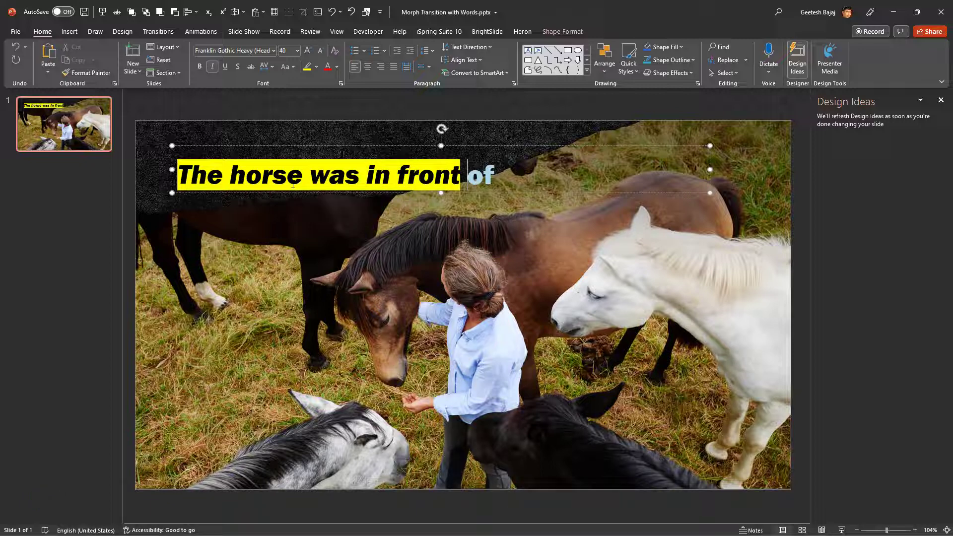
{"action": "key", "text": "BackSpace"}
{"action": "key", "text": "BackSpace"}
{"action": "type", "text": "of t"}
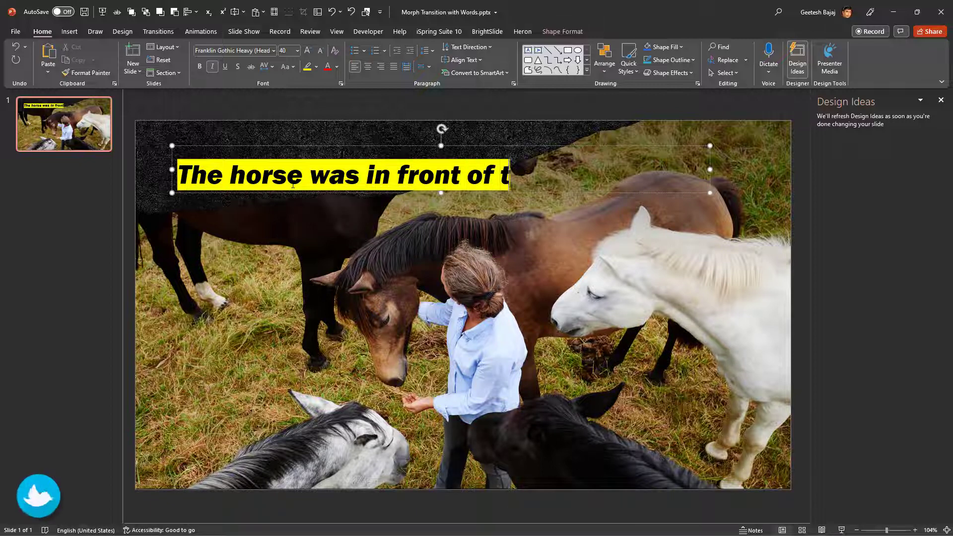
{"action": "type", "text": "he man"}
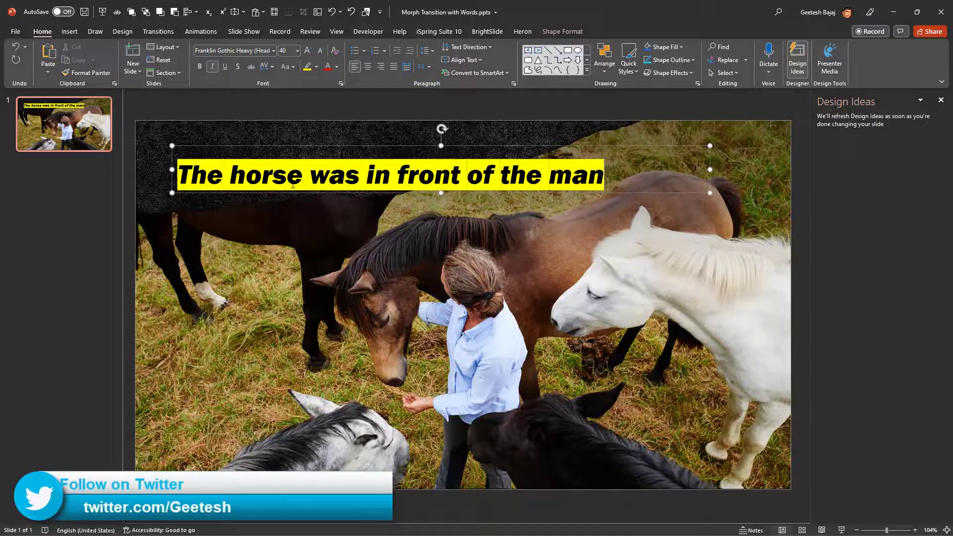
Break the caption onto a second line before 'of' and nudge the box slightly lower
{"action": "left_click", "coordinate": [466, 179]}
{"action": "type", "text": "\\\\"}
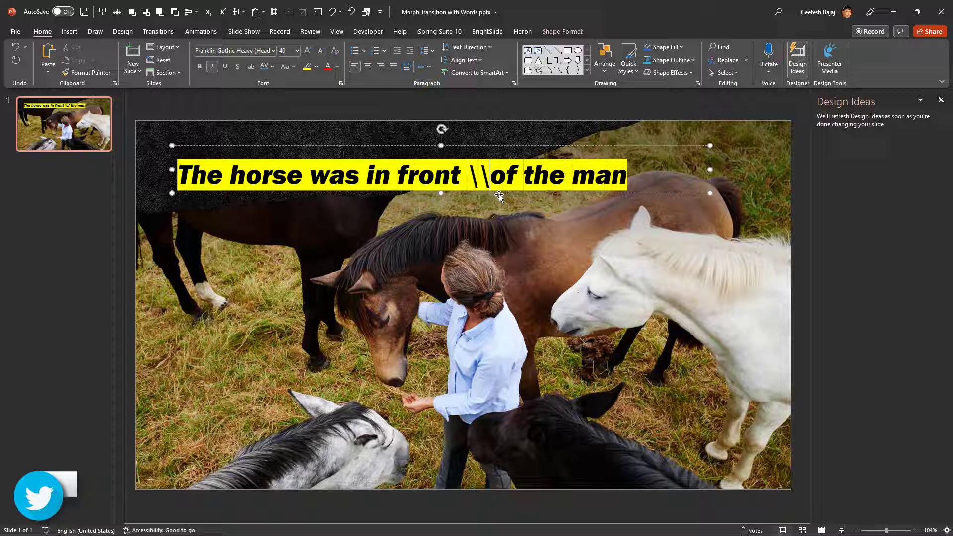
{"action": "key", "text": "BackSpace"}
{"action": "key", "text": "BackSpace"}
{"action": "key", "text": "BackSpace"}
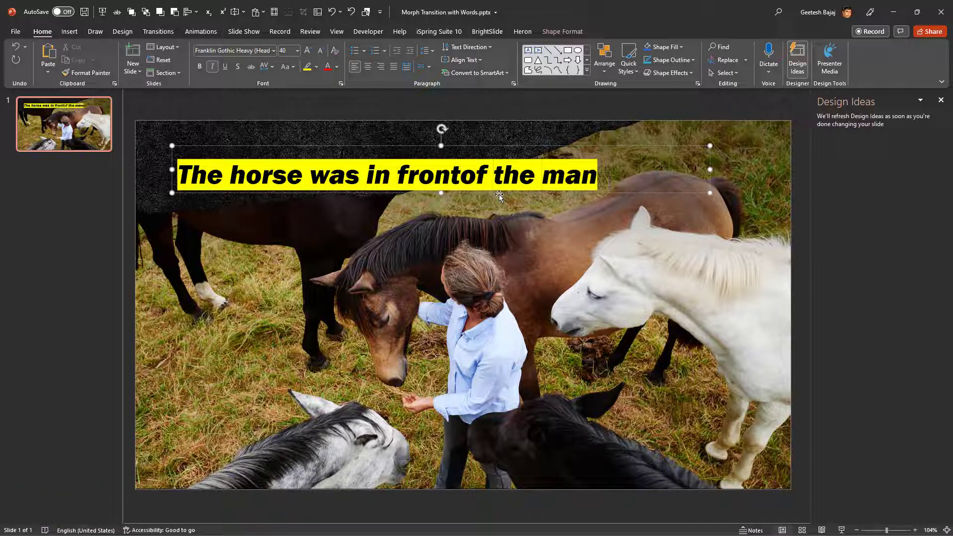
{"action": "key", "text": "Return"}
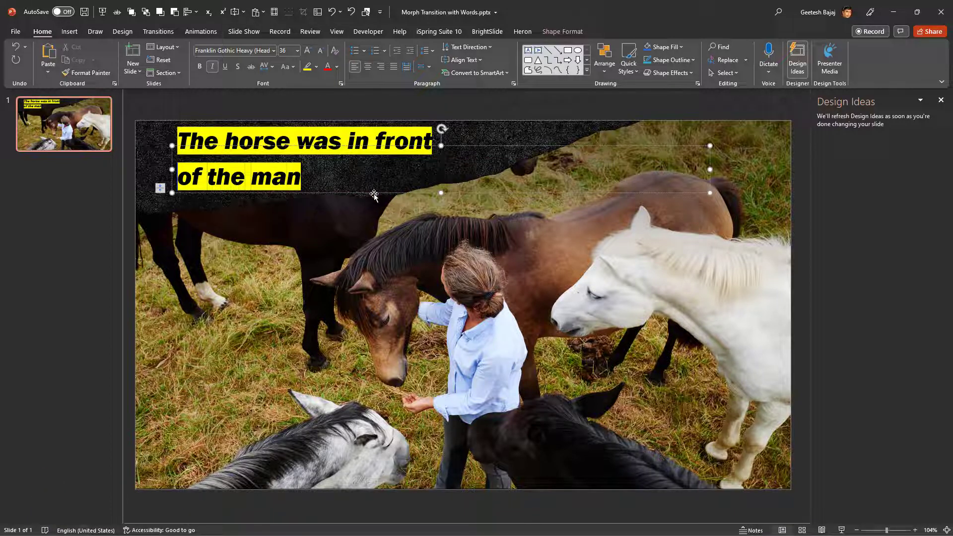
{"action": "left_click_drag", "start_coordinate": [374, 195], "coordinate": [367, 205]}
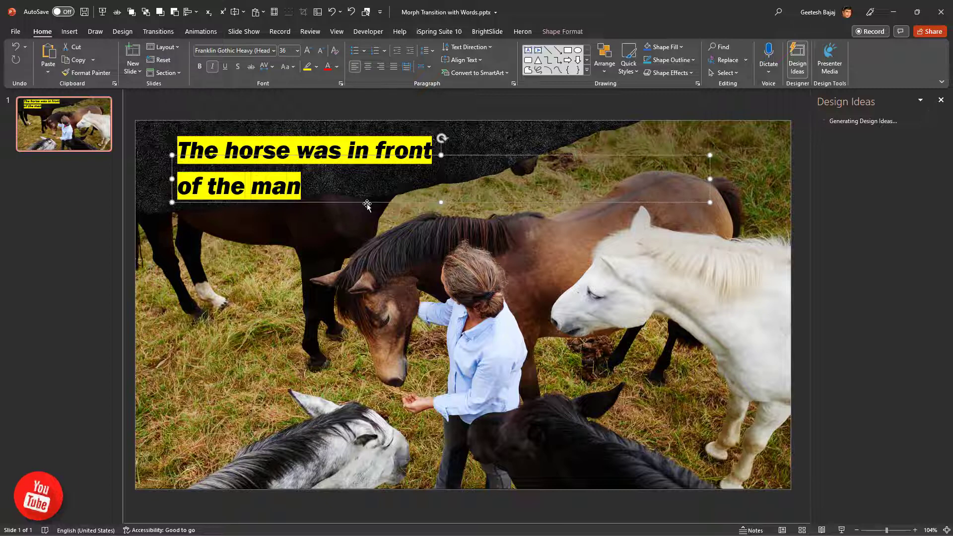
Select the photo and apply the Calibri-Cambria theme fonts from the Design tab's variants
{"action": "left_click", "coordinate": [357, 213]}
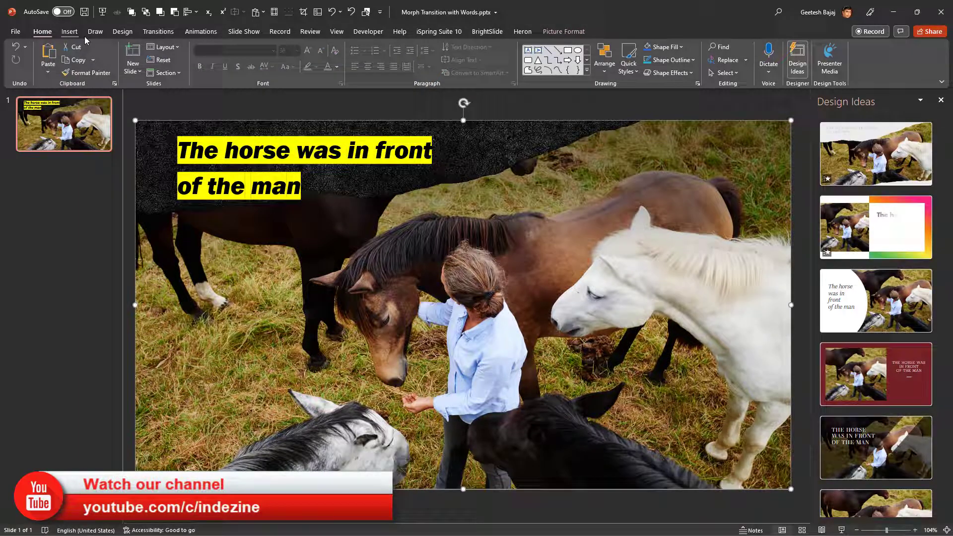
{"action": "left_click", "coordinate": [123, 32]}
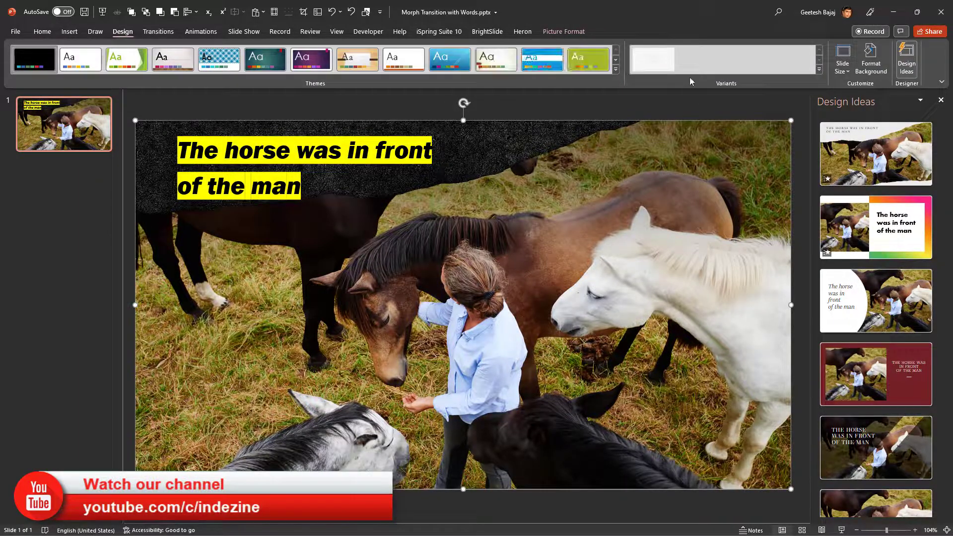
{"action": "left_click", "coordinate": [819, 70]}
{"action": "mouse_move", "coordinate": [704, 100]}
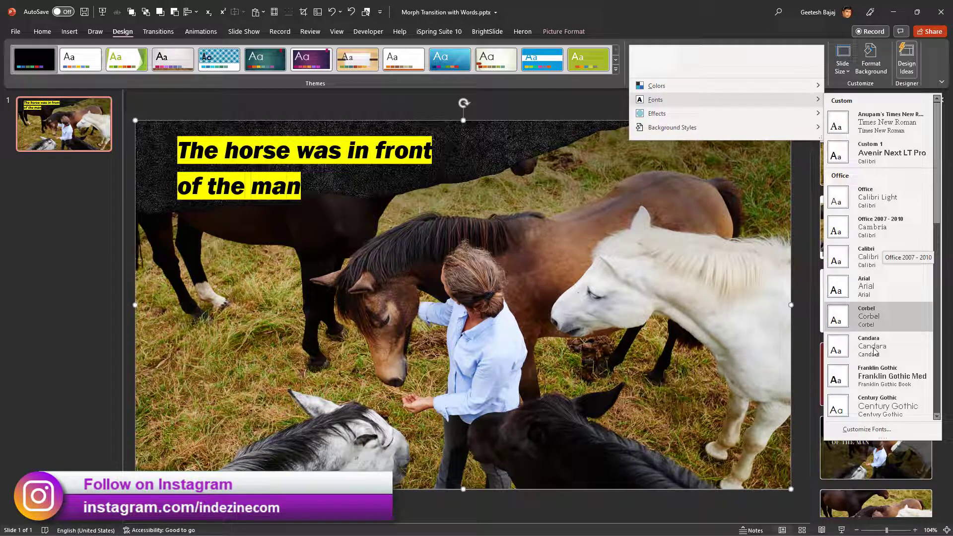
{"action": "scroll", "coordinate": [872, 347], "scroll_direction": "down", "scroll_amount": 3}
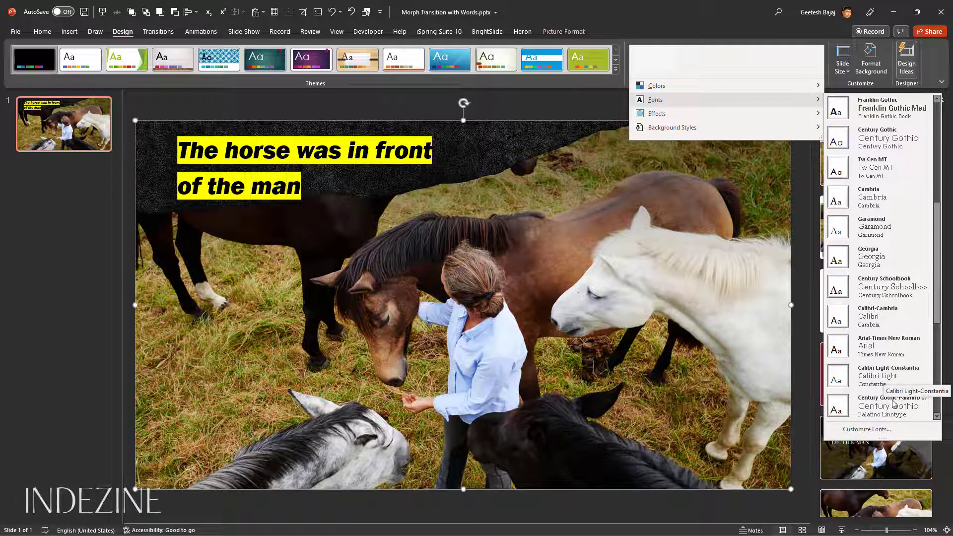
{"action": "scroll", "coordinate": [897, 344], "scroll_direction": "down", "scroll_amount": 3}
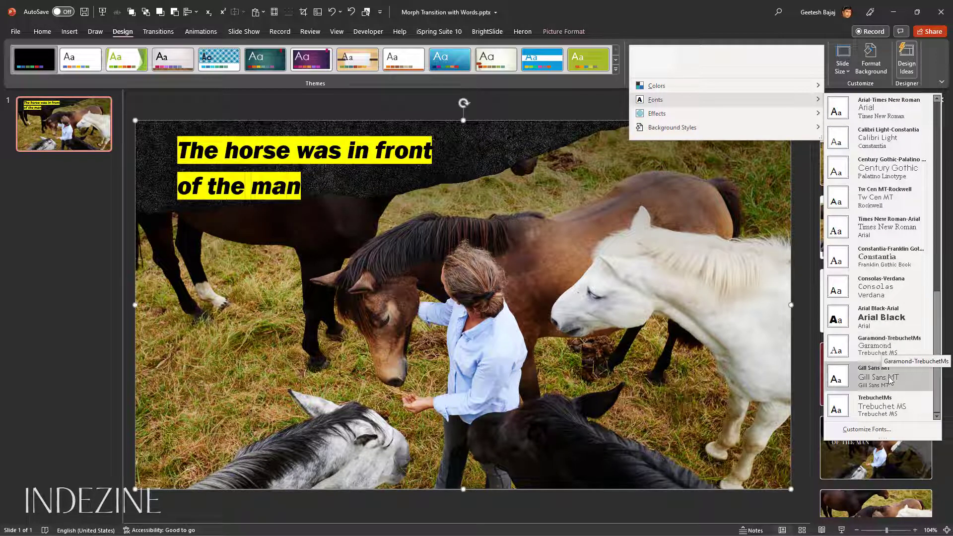
{"action": "left_click_drag", "start_coordinate": [936, 315], "coordinate": [939, 221]}
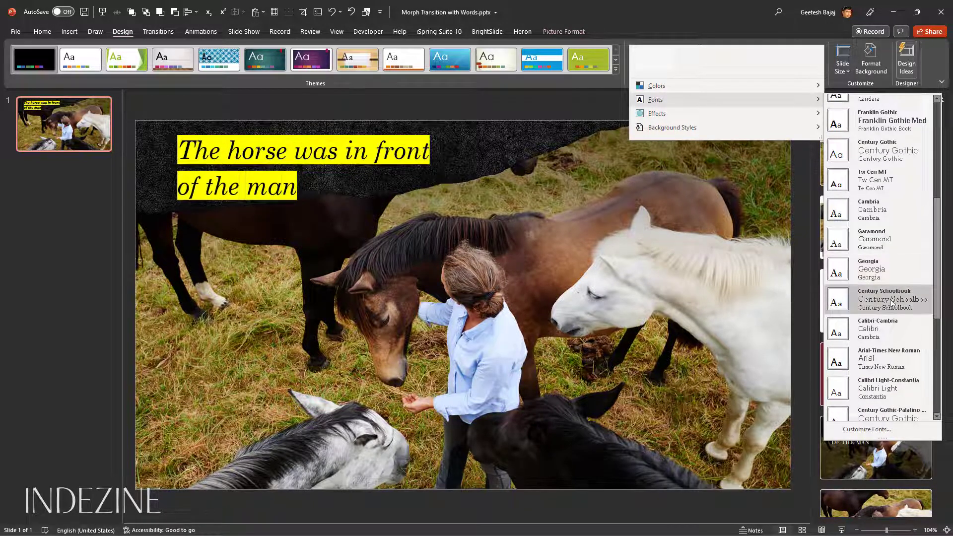
{"action": "left_click", "coordinate": [880, 322]}
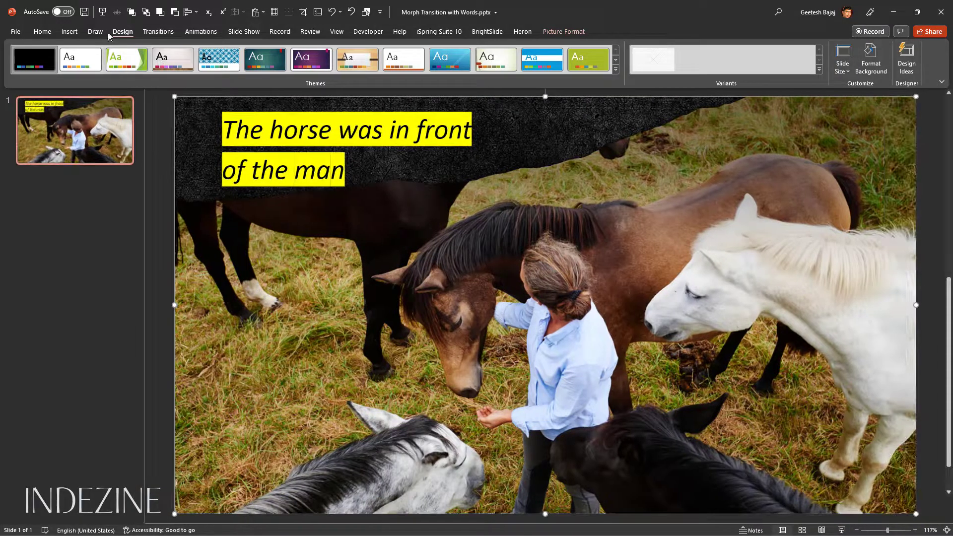
Increase the caption from 36 to 48 pt and drag it lower over the horse photo
{"action": "left_click", "coordinate": [44, 32]}
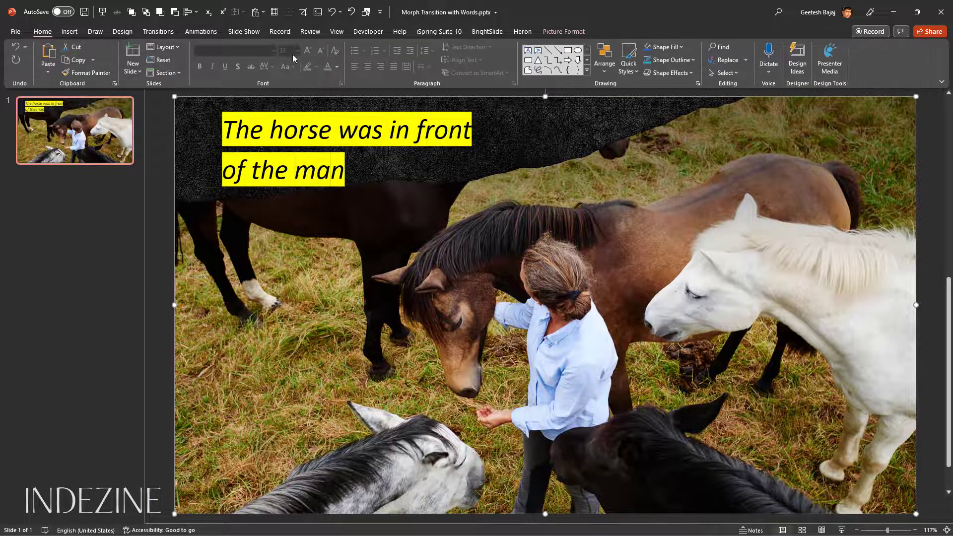
{"action": "left_click", "coordinate": [306, 126]}
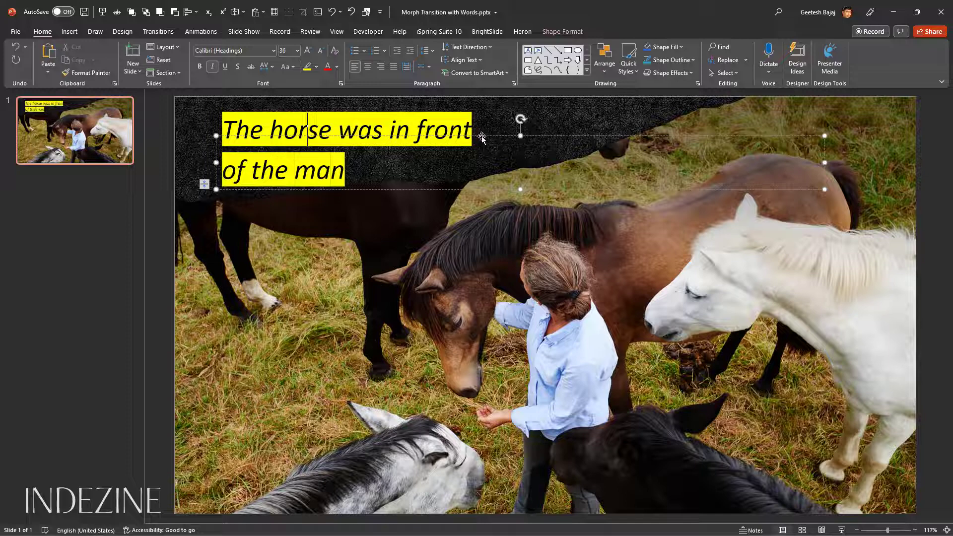
{"action": "left_click", "coordinate": [308, 50]}
{"action": "left_click", "coordinate": [308, 50]}
{"action": "left_click", "coordinate": [308, 50]}
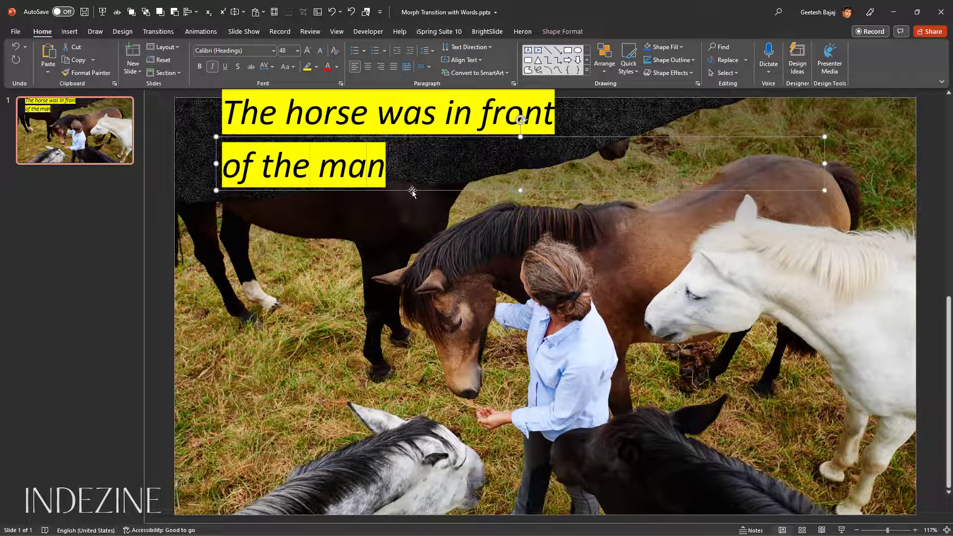
{"action": "left_click_drag", "start_coordinate": [467, 191], "coordinate": [456, 231]}
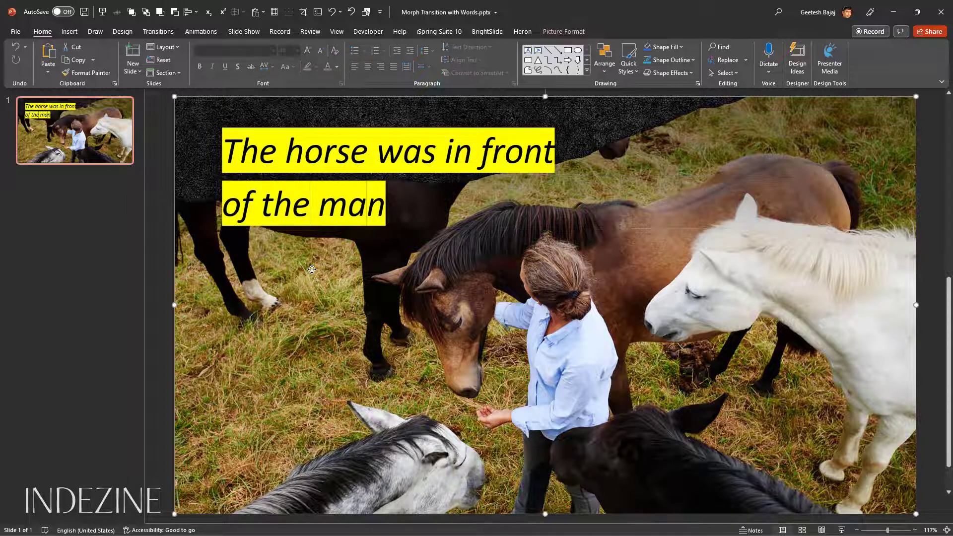
{"action": "left_click", "coordinate": [242, 255]}
{"action": "key", "text": "Escape"}
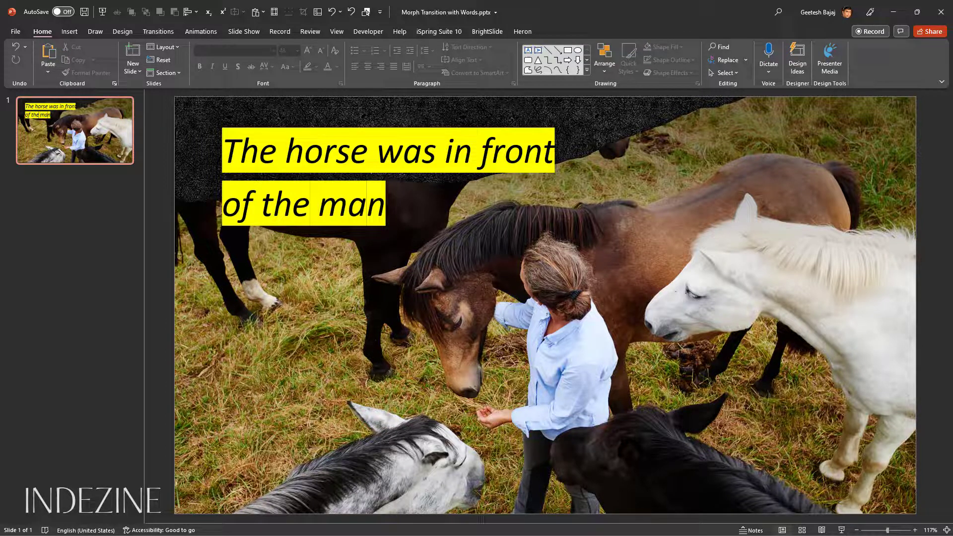
{"action": "left_click", "coordinate": [80, 145]}
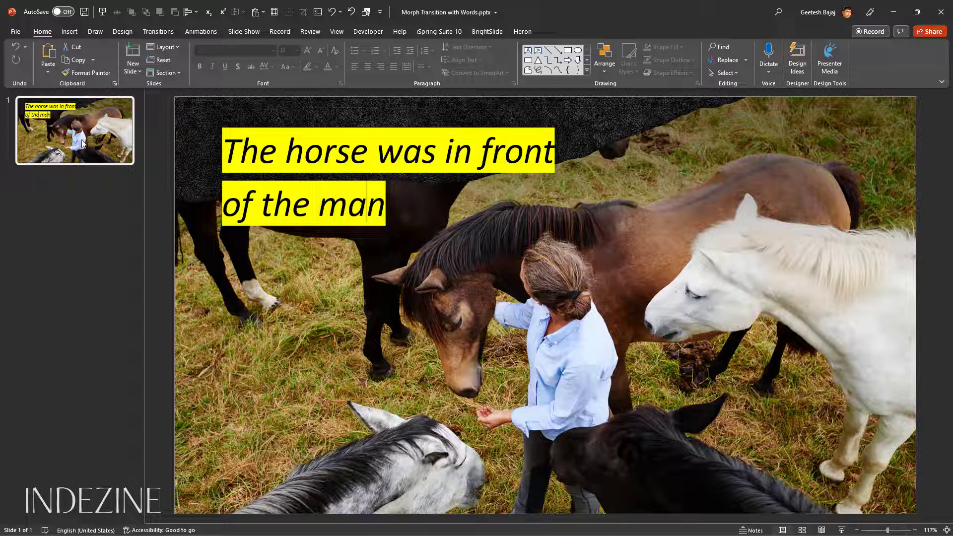
Duplicate slide 1 to create a second slide
{"action": "right_click", "coordinate": [82, 144]}
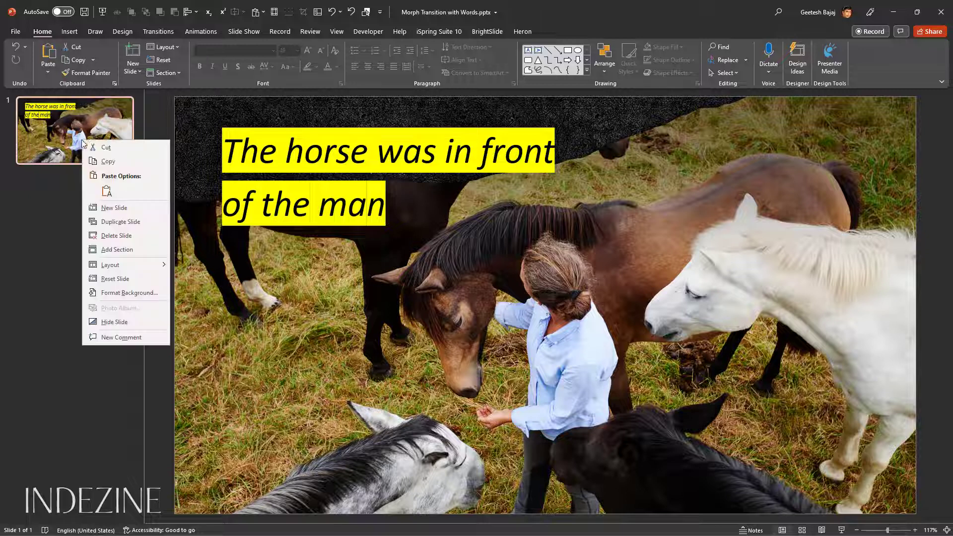
{"action": "left_click", "coordinate": [121, 221]}
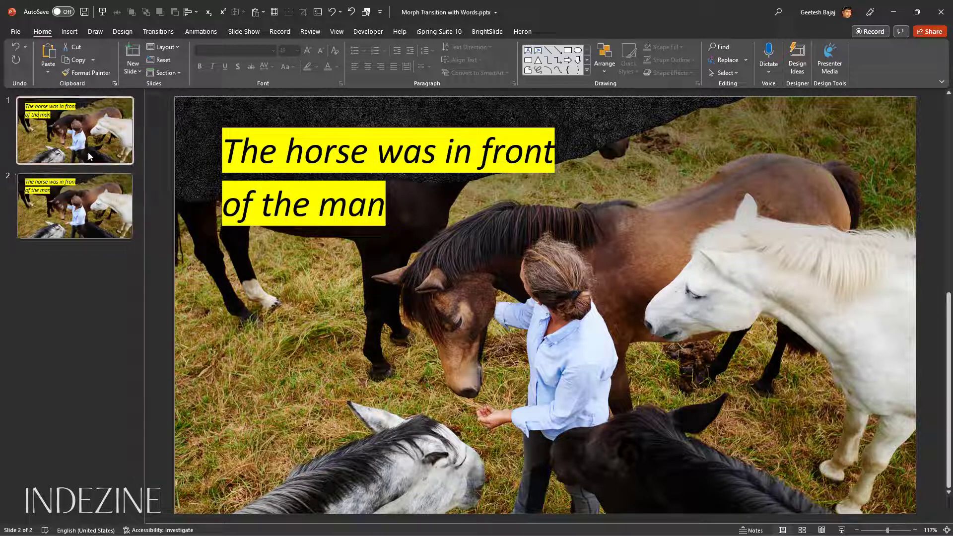
{"action": "left_click", "coordinate": [89, 204]}
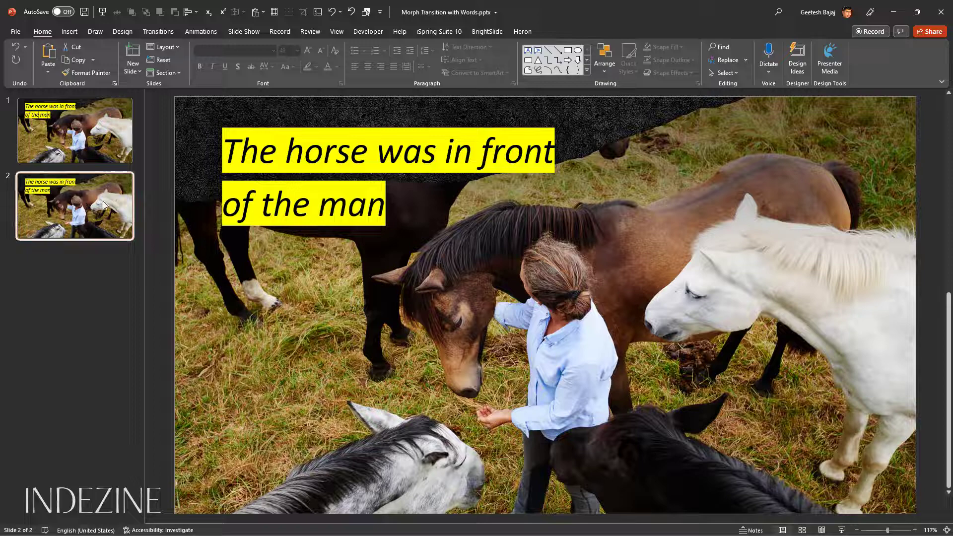
Swap the caption words on slide 2 so it reads 'The man was in front of the horse'
{"action": "double_click", "coordinate": [312, 161]}
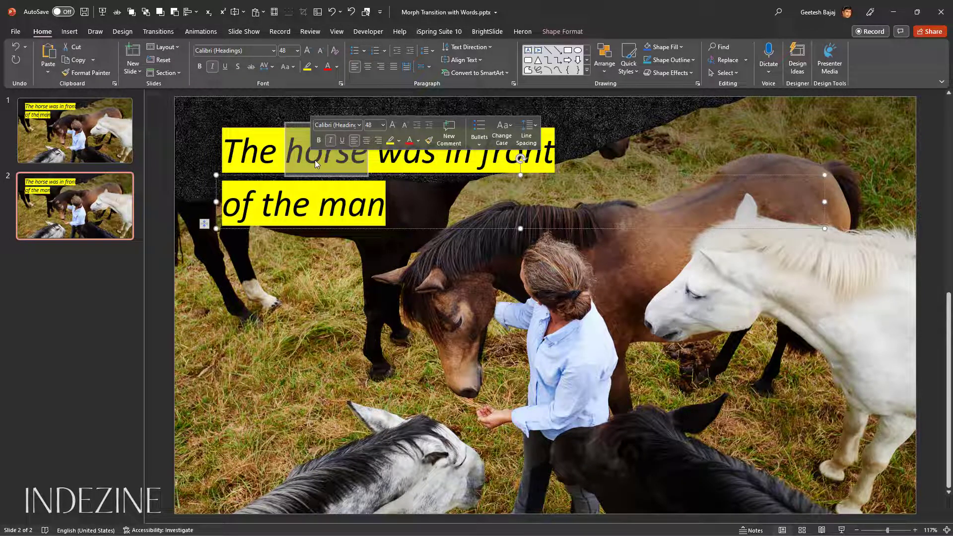
{"action": "type", "text": "ma"}
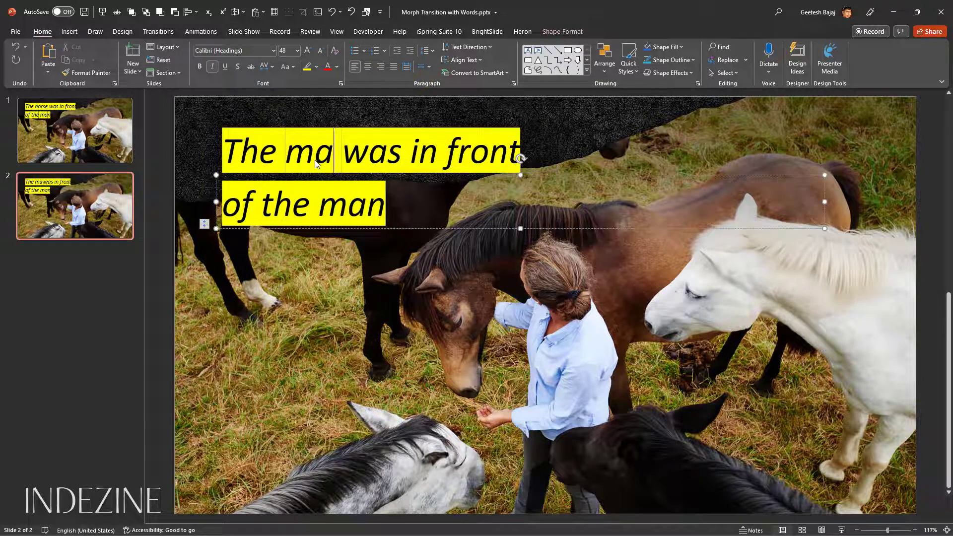
{"action": "type", "text": "n"}
{"action": "left_click", "coordinate": [356, 206]}
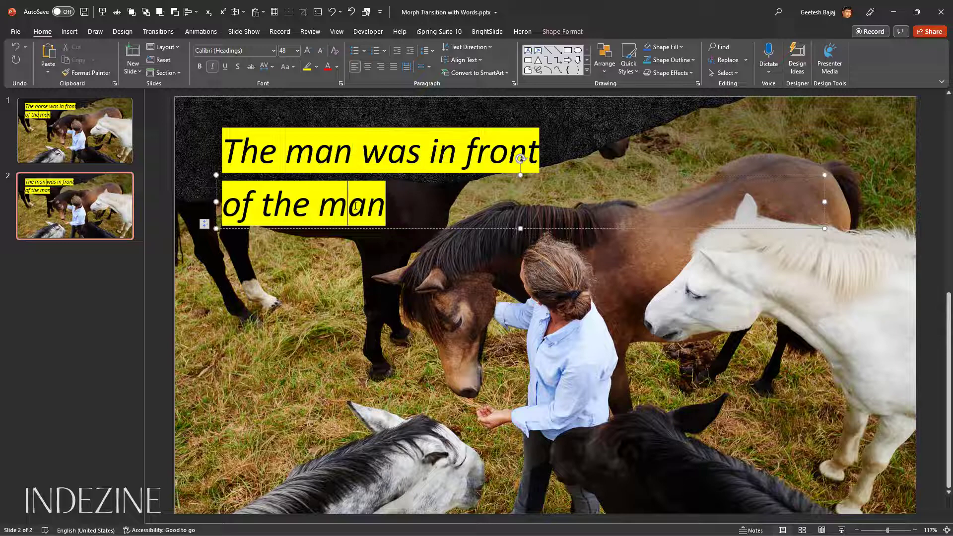
{"action": "double_click", "coordinate": [356, 206]}
{"action": "type", "text": "horse"}
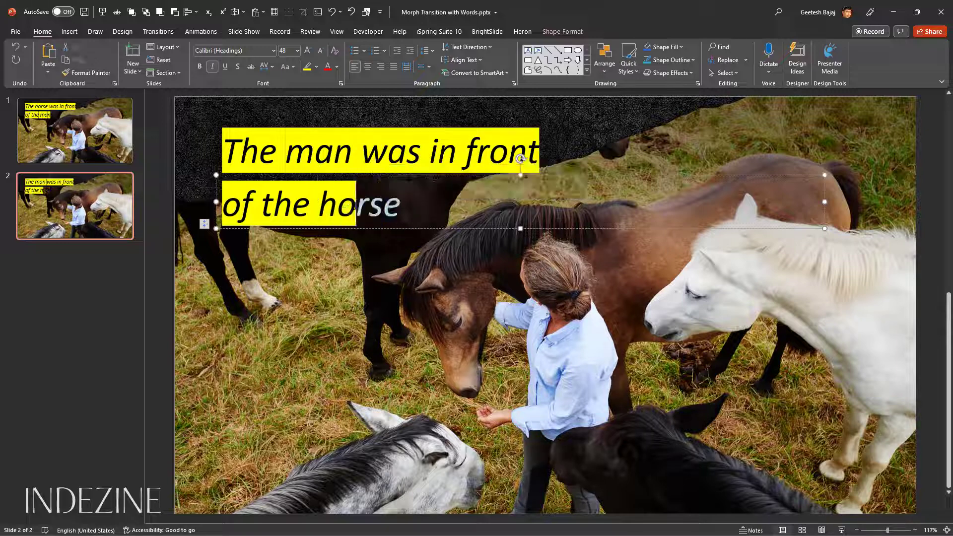
{"action": "key", "text": "BackSpace"}
{"action": "type", "text": "e"}
Flip between slides 1 and 2 to compare captions, ending on slide 2
{"action": "left_click", "coordinate": [102, 153]}
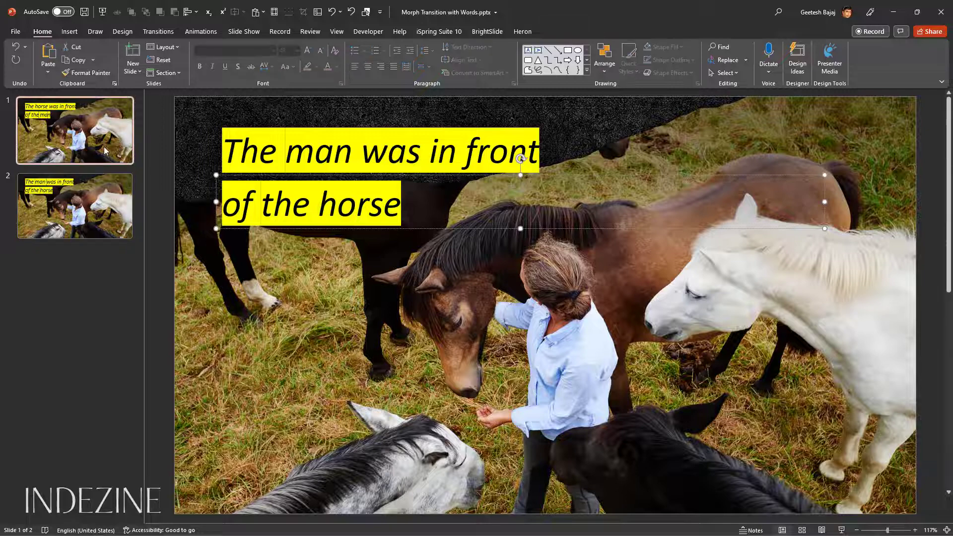
{"action": "left_click", "coordinate": [95, 204]}
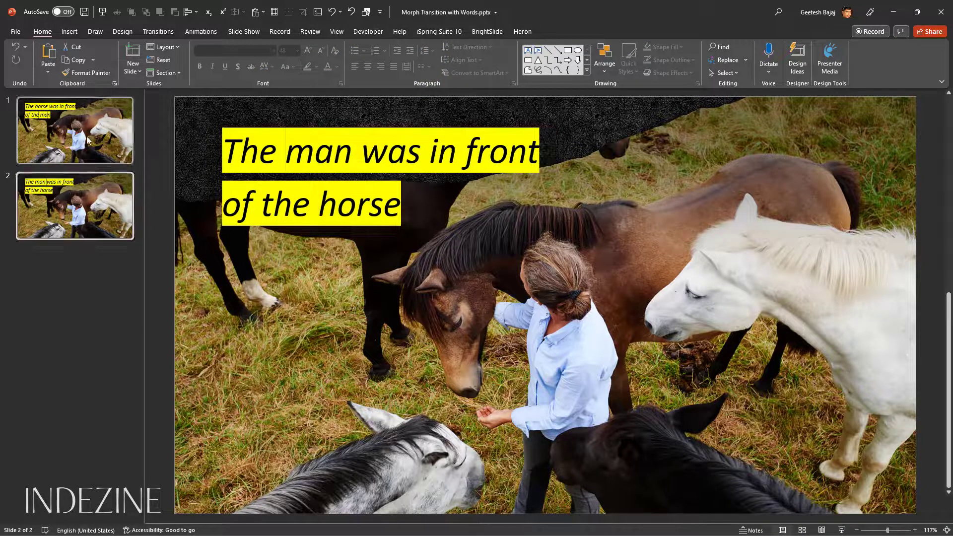
{"action": "left_click", "coordinate": [86, 136]}
{"action": "left_click", "coordinate": [85, 186]}
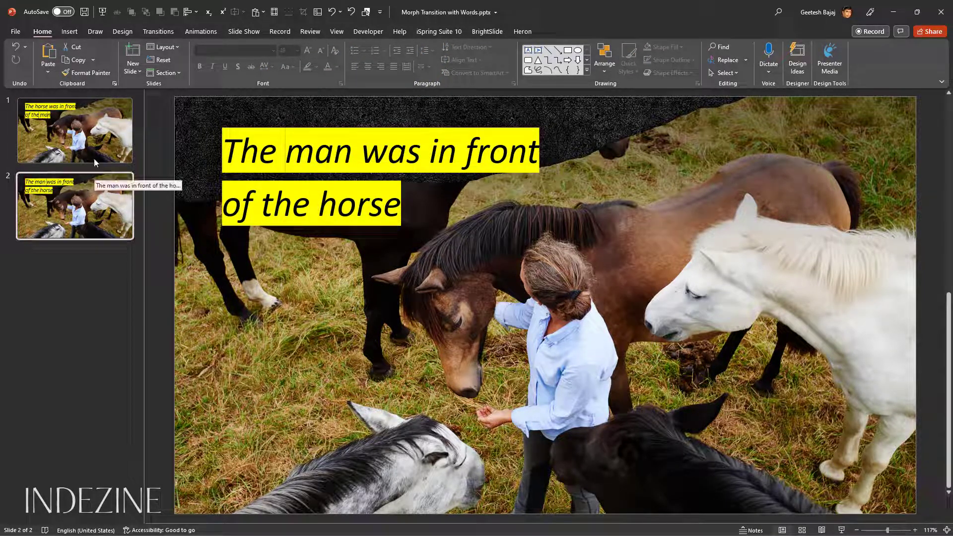
{"action": "left_click", "coordinate": [88, 142]}
{"action": "left_click", "coordinate": [83, 181]}
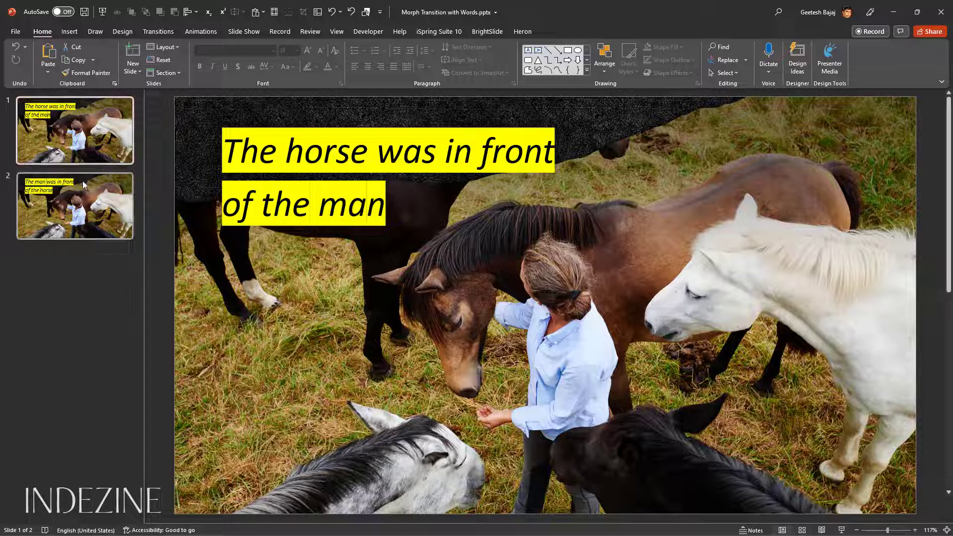
Apply a Morph transition with the Words effect option to all slides
{"action": "left_click", "coordinate": [171, 35]}
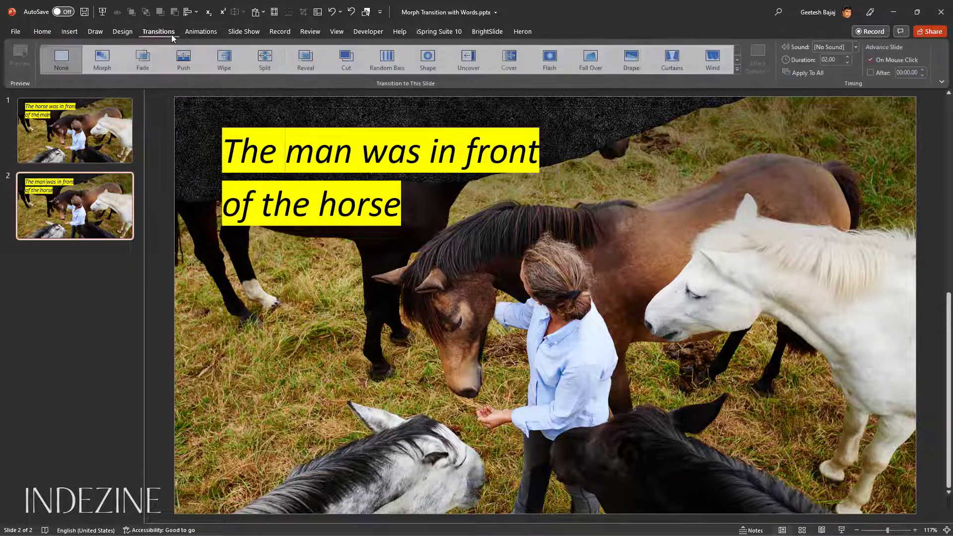
{"action": "left_click", "coordinate": [113, 62]}
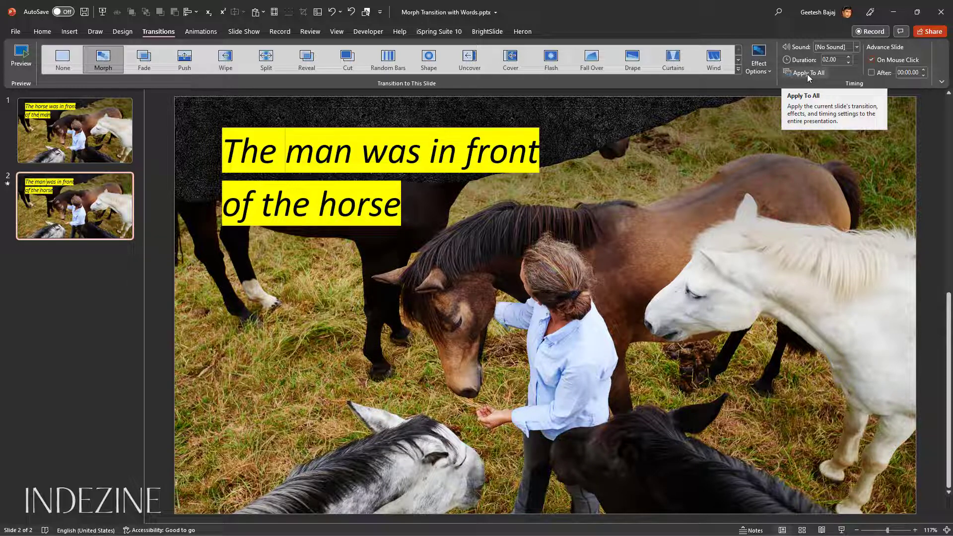
{"action": "left_click", "coordinate": [767, 73]}
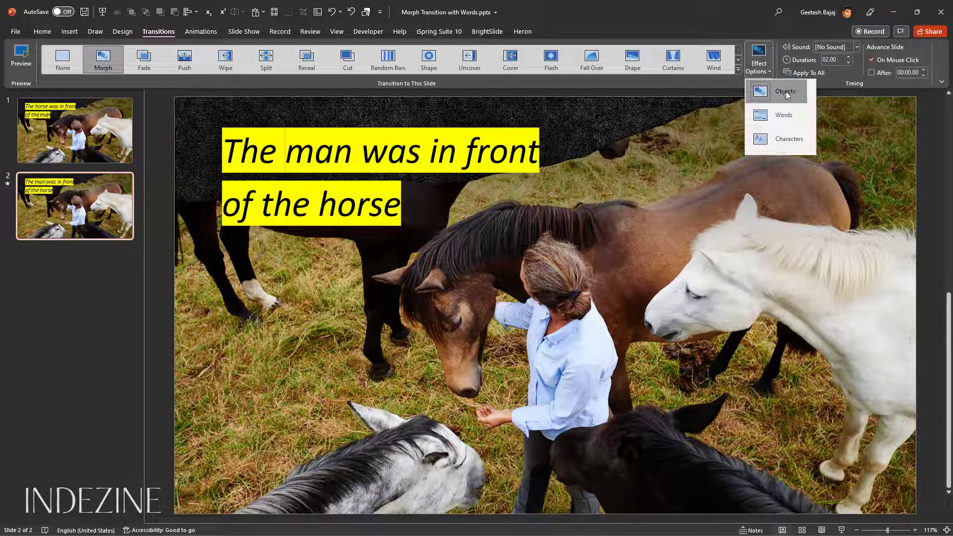
{"action": "left_click", "coordinate": [784, 118]}
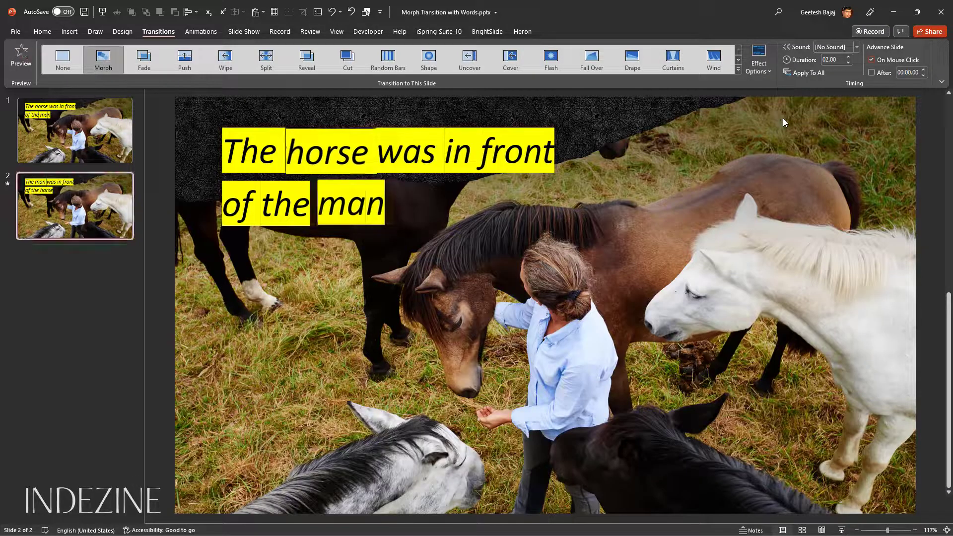
{"action": "left_click", "coordinate": [805, 76]}
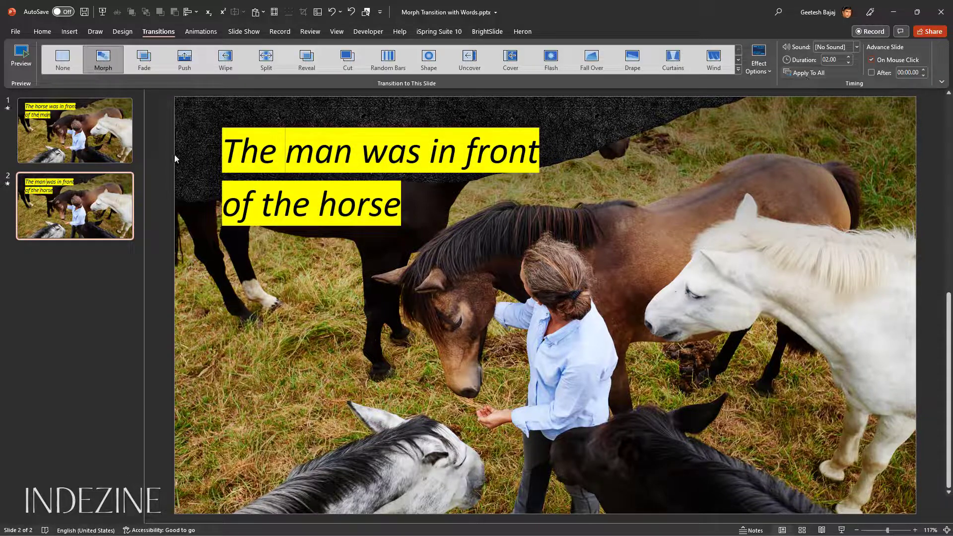
Select slide 1's thumbnail in the slide pane
{"action": "left_click", "coordinate": [111, 151]}
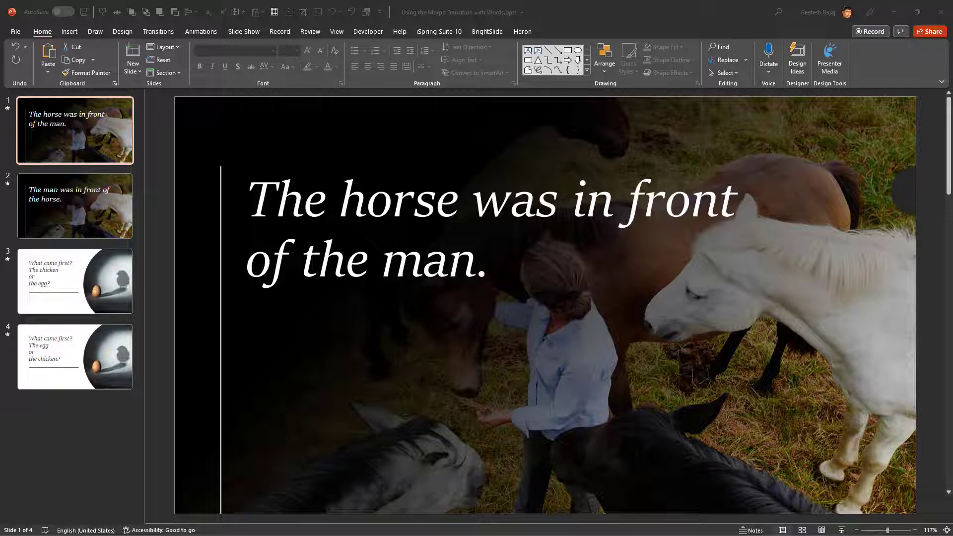
View the sample deck's slides 3, 4 and 3 to compare wording, then return to slide 1
{"action": "left_click", "coordinate": [85, 133]}
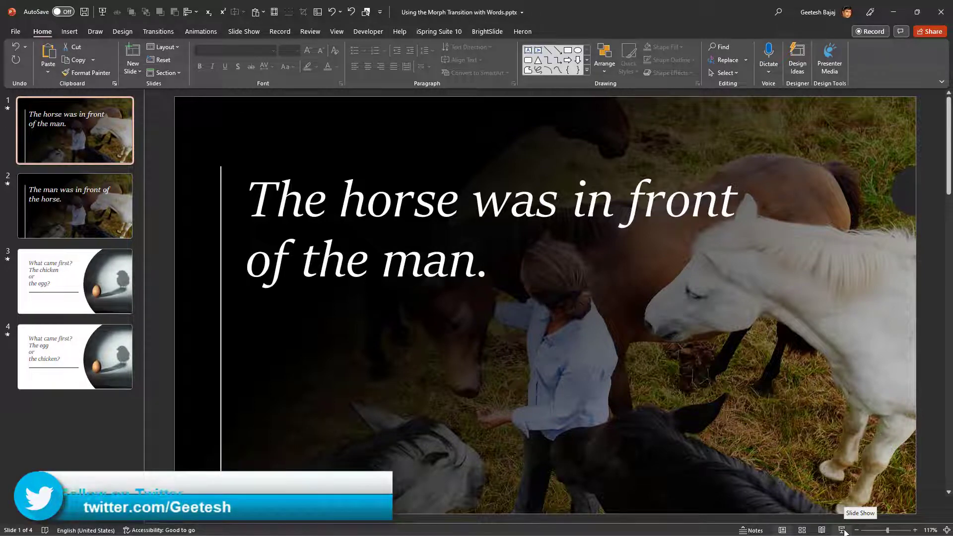
{"action": "left_click", "coordinate": [109, 318]}
{"action": "left_click", "coordinate": [105, 354]}
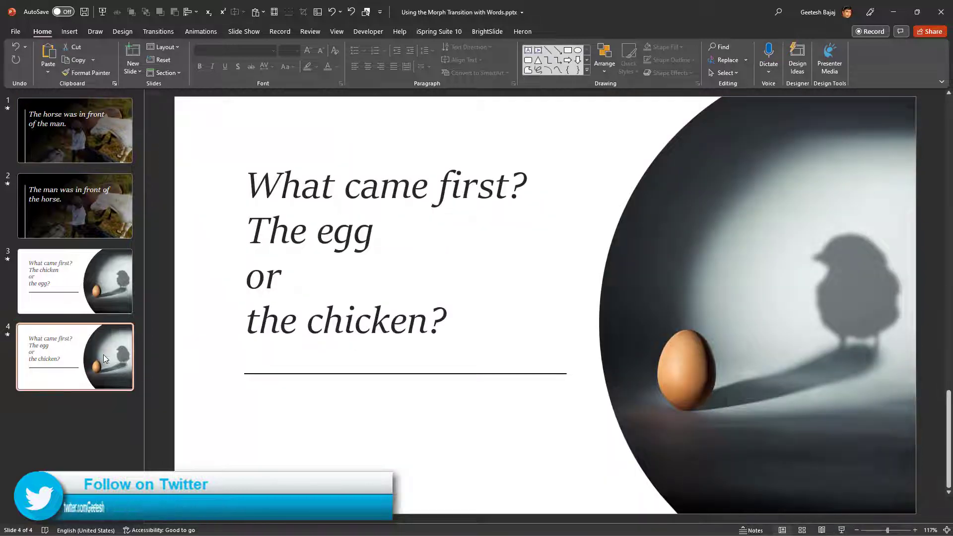
{"action": "left_click", "coordinate": [100, 275]}
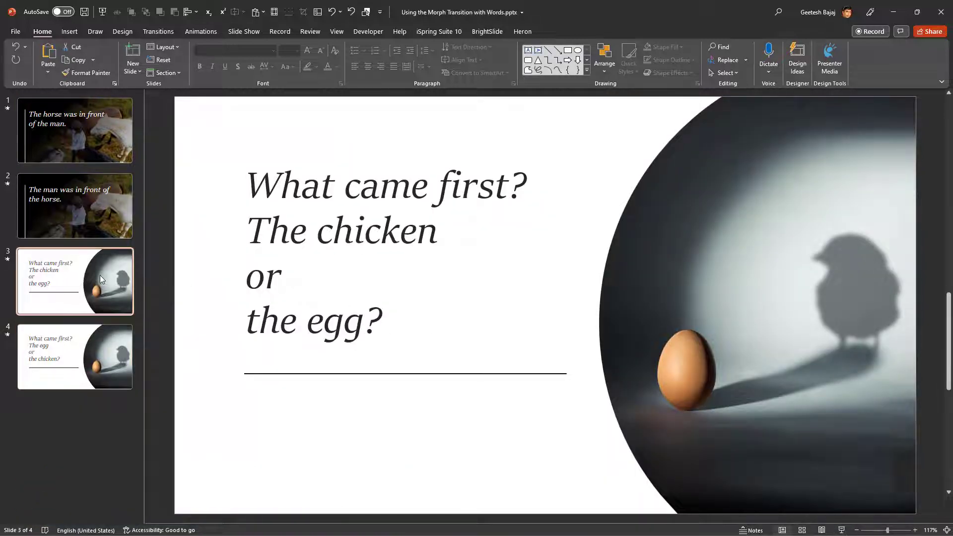
{"action": "left_click", "coordinate": [63, 145]}
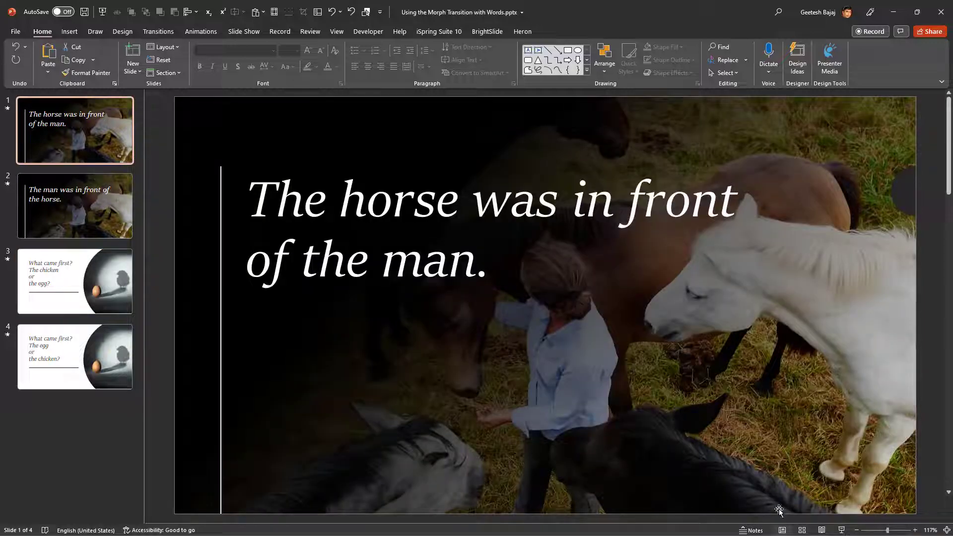